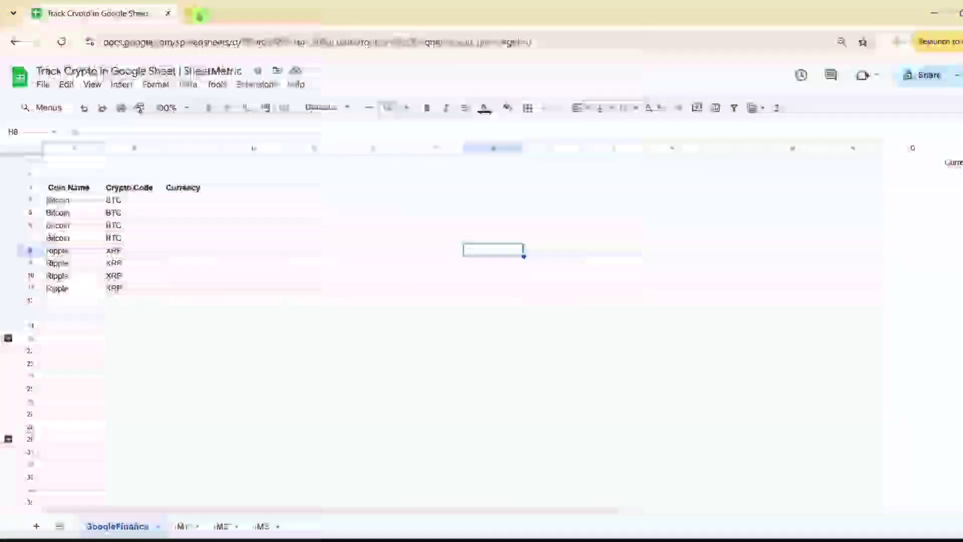
- Open Google Finance in a new browser tab and show its Crypto market overview
{"action": "left_click", "coordinate": [206, 14]}
{"action": "type", "text": "go"}
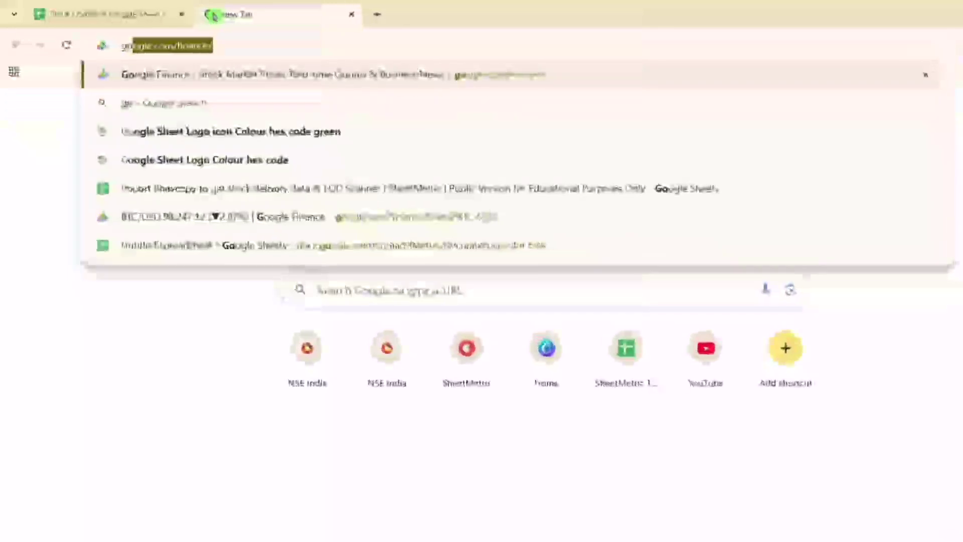
{"action": "type", "text": "o"}
{"action": "key", "text": "Return"}
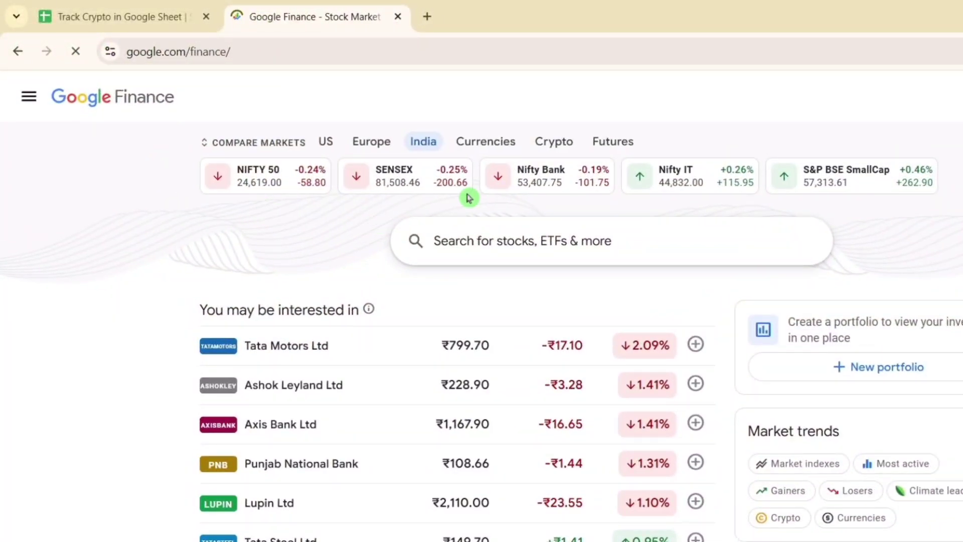
{"action": "left_click", "coordinate": [564, 142]}
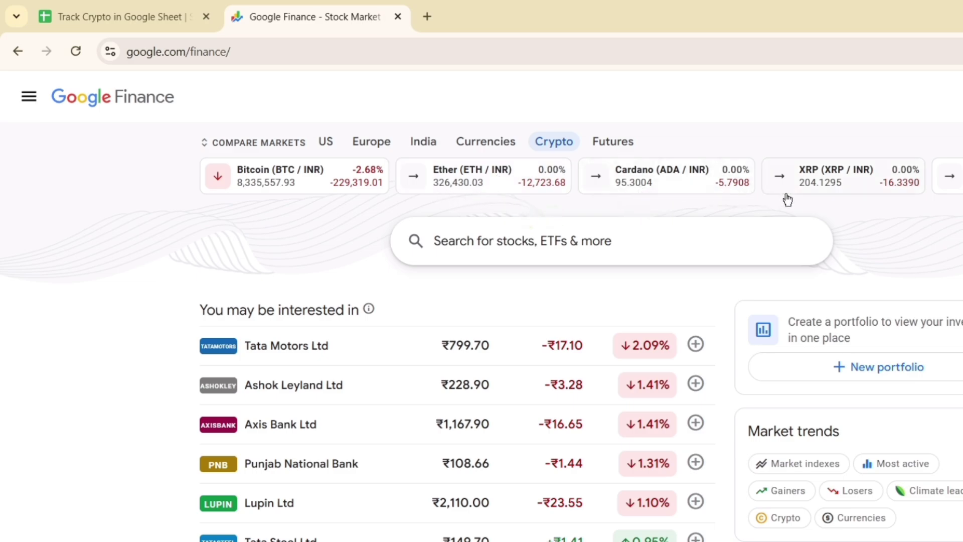
- Search Google Finance for BTC, view the BTC / USD quote, and open the BTC / INR quote
{"action": "left_click", "coordinate": [775, 221]}
{"action": "type", "text": "BTC"}
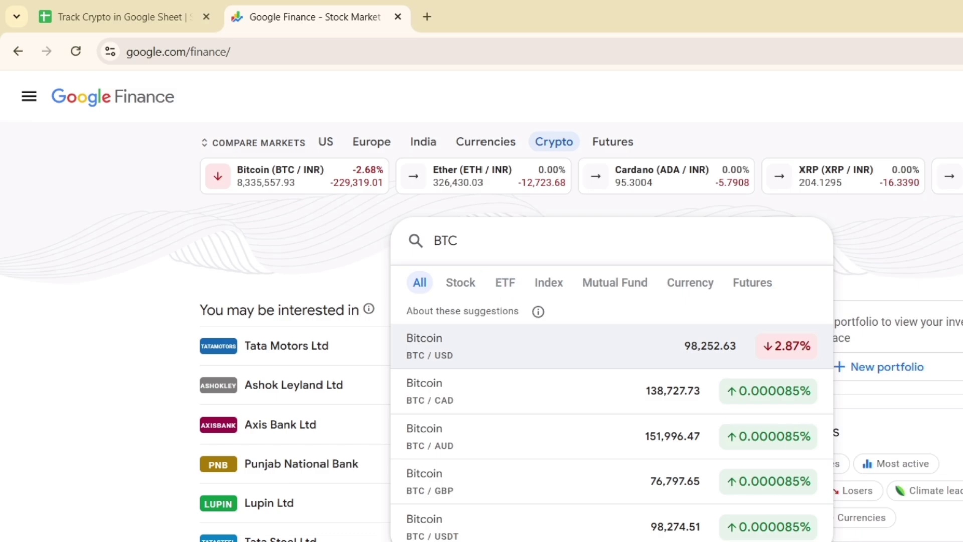
{"action": "left_click", "coordinate": [441, 354]}
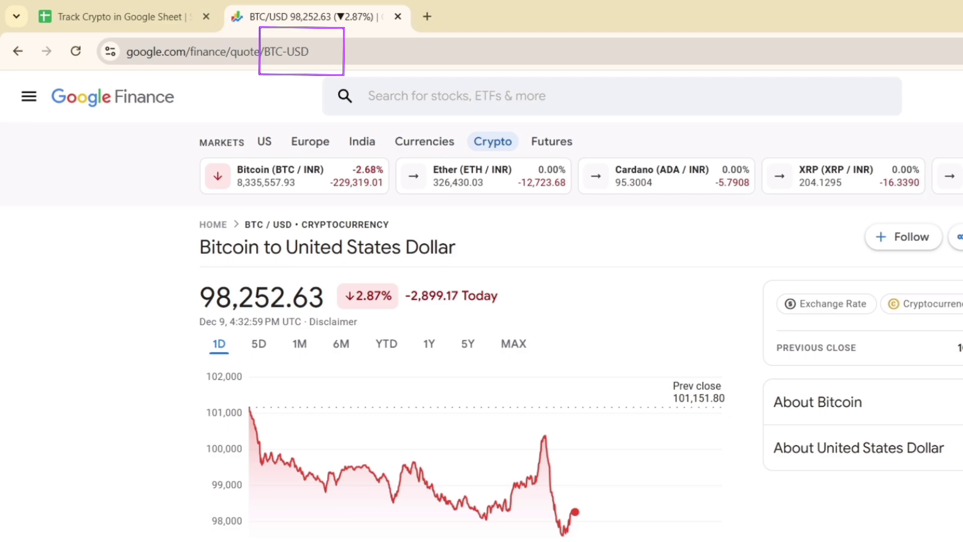
{"action": "left_click", "coordinate": [292, 175]}
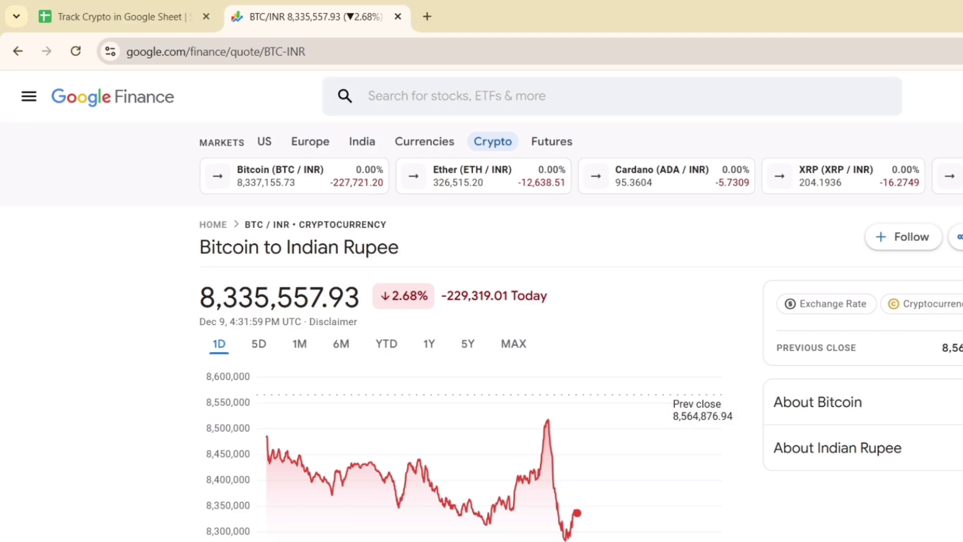
- Return to the crypto tracking spreadsheet and enter INR, USD, GBP and CAD as the currencies in C4:C7
{"action": "left_click", "coordinate": [168, 19]}
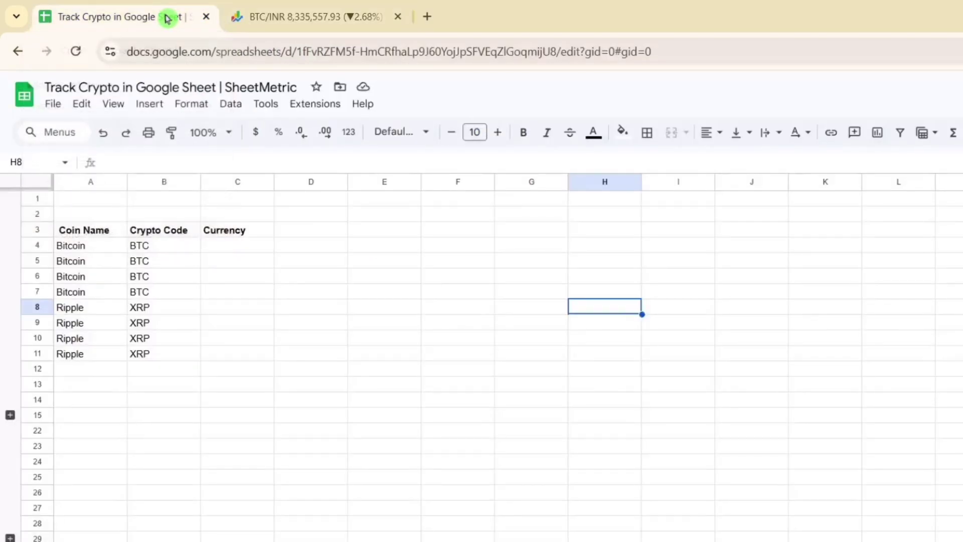
{"action": "left_click", "coordinate": [235, 246]}
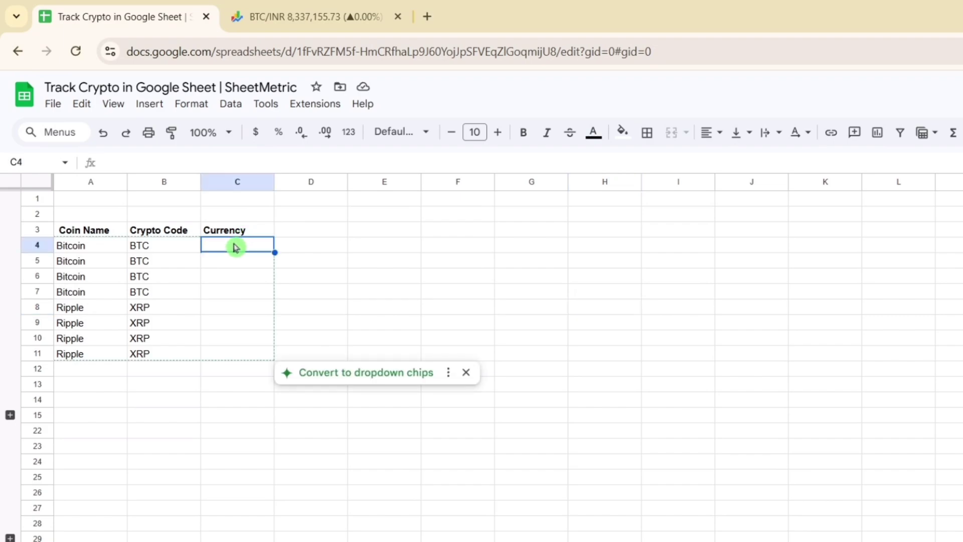
{"action": "double_click", "coordinate": [235, 246]}
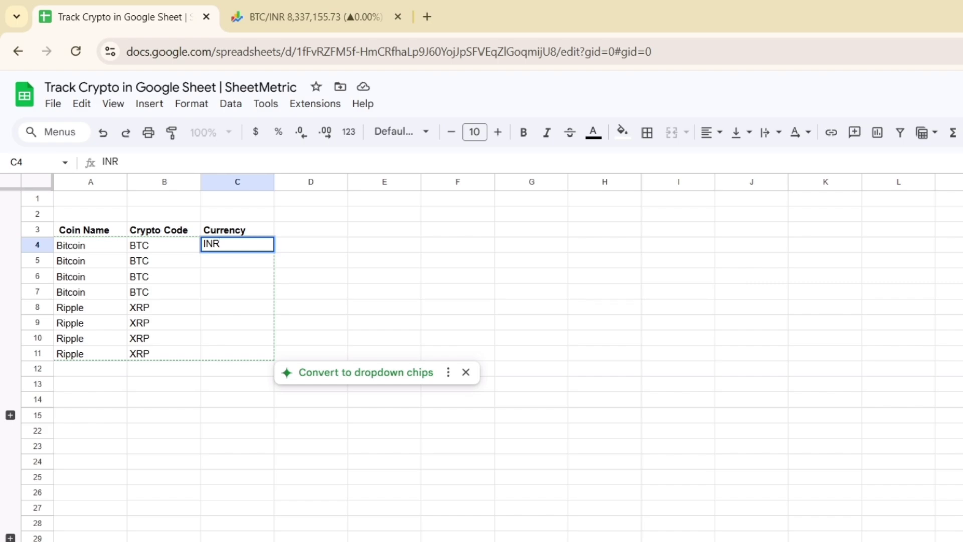
{"action": "type", "text": "INR"}
{"action": "key", "text": "Return"}
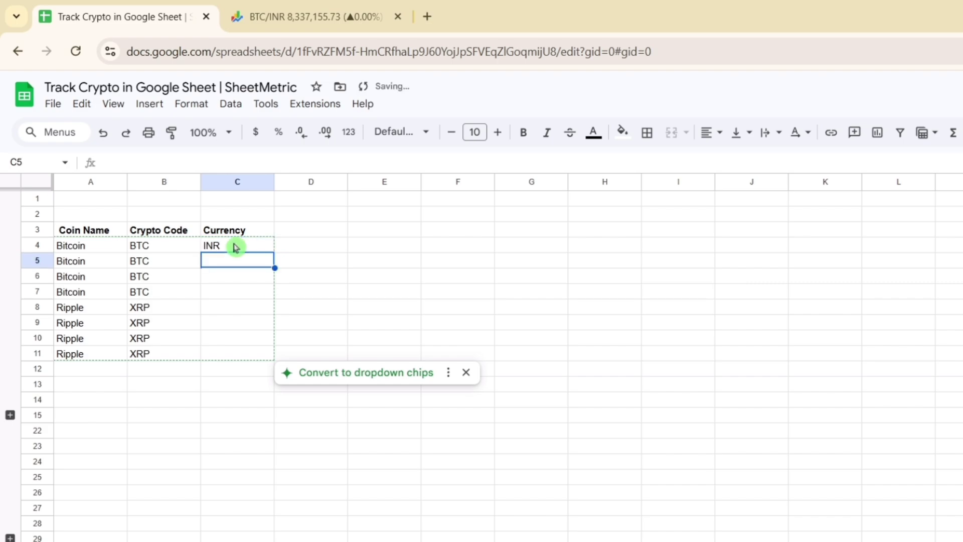
{"action": "type", "text": "USD"}
{"action": "key", "text": "Return"}
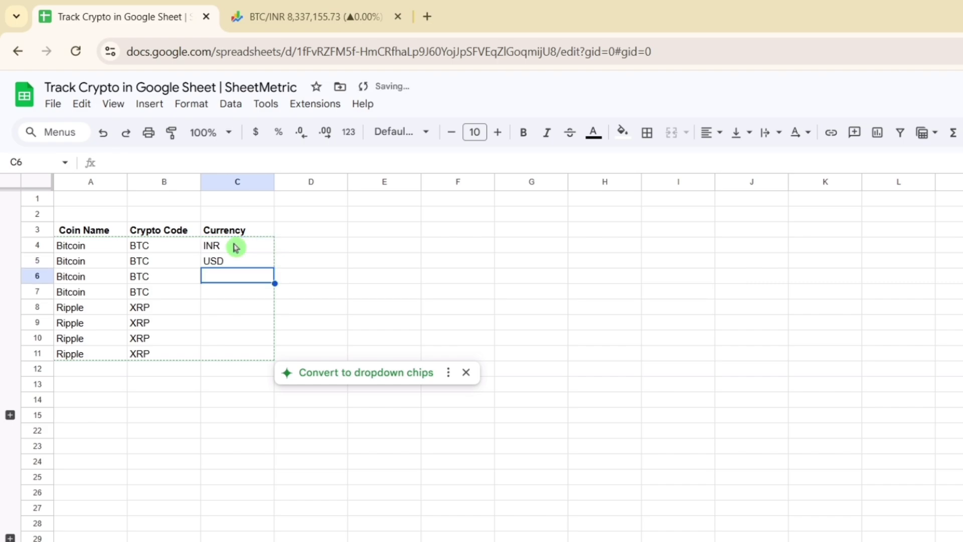
{"action": "type", "text": "GBP"}
{"action": "key", "text": "Return"}
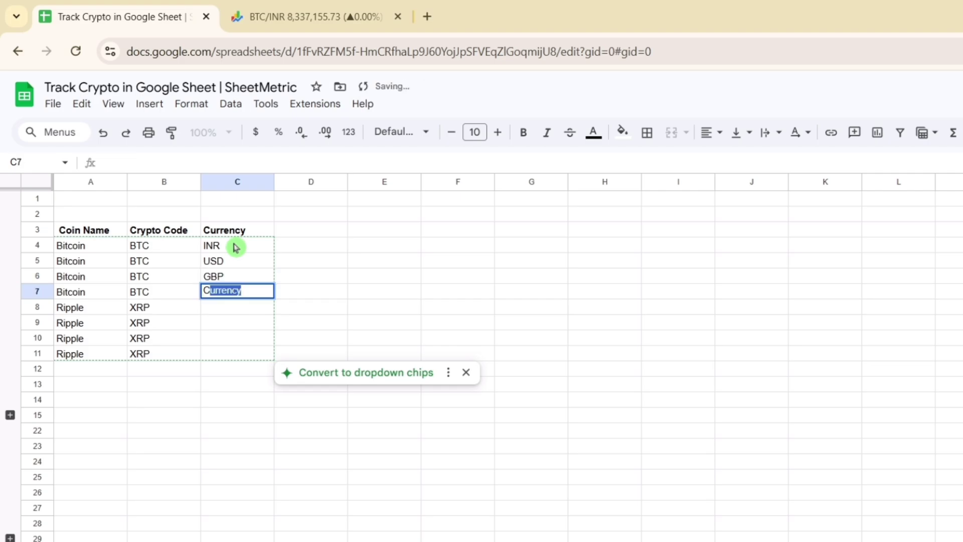
{"action": "type", "text": "CAD"}
{"action": "key", "text": "Tab"}
- Enter =CONCATENATE(B4,"-",C4) in D4 to build the Google Finance ticker, and autofill the formula down to D11
{"action": "key", "text": "Up"}
{"action": "key", "text": "Up"}
{"action": "key", "text": "Up"}
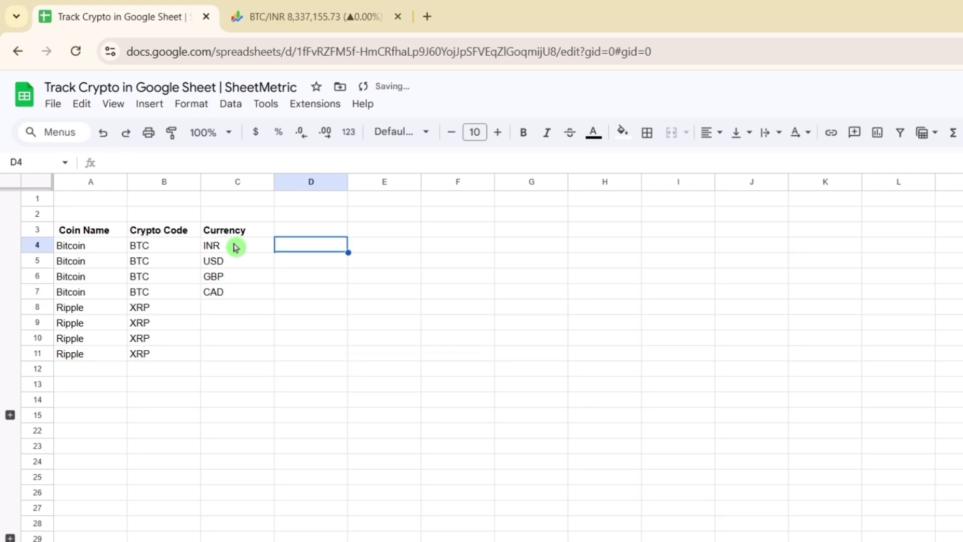
{"action": "left_click", "coordinate": [318, 13]}
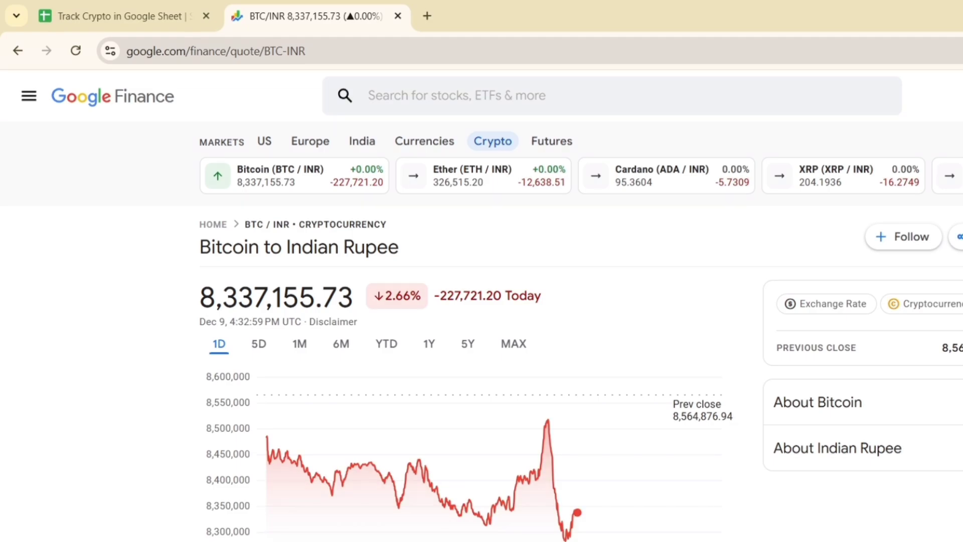
{"action": "left_click", "coordinate": [146, 15]}
{"action": "type", "text": "="}
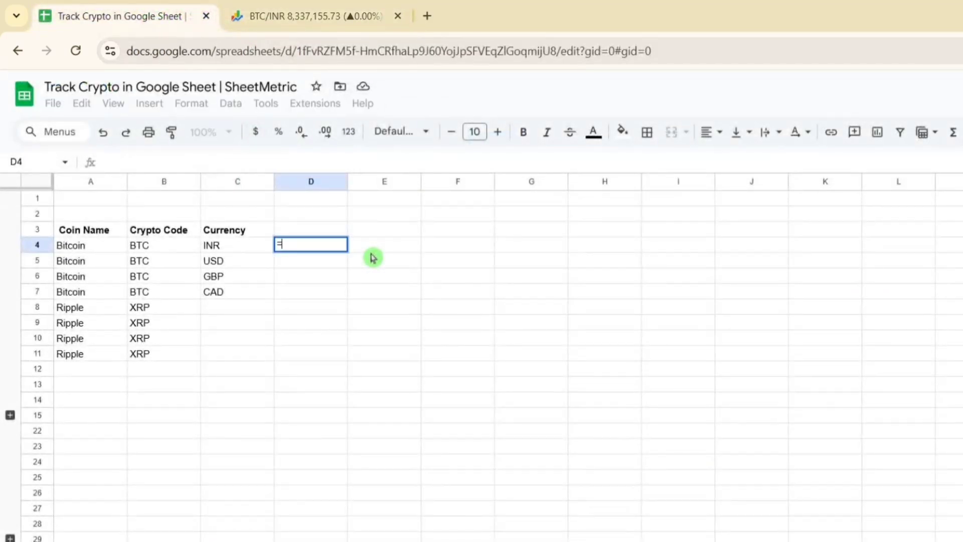
{"action": "type", "text": "c"}
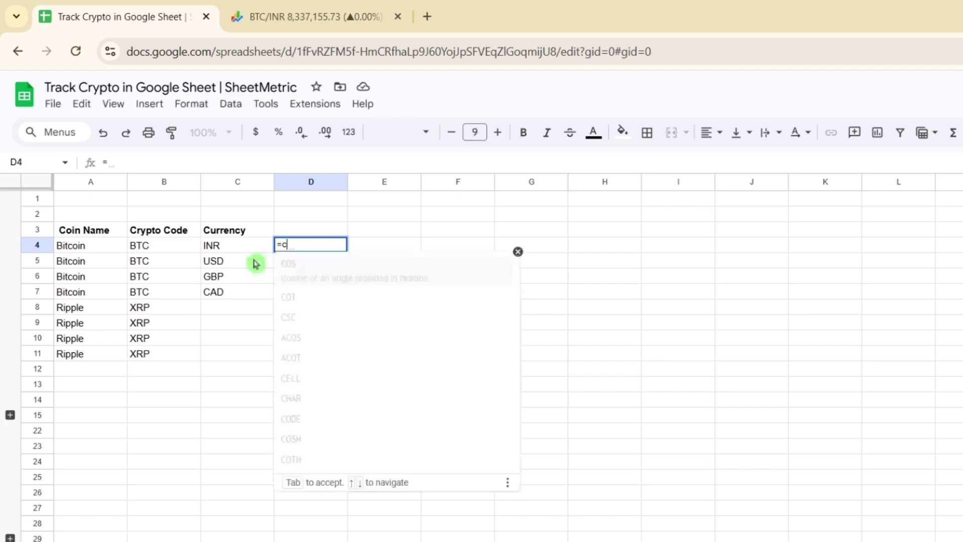
{"action": "type", "text": "on"}
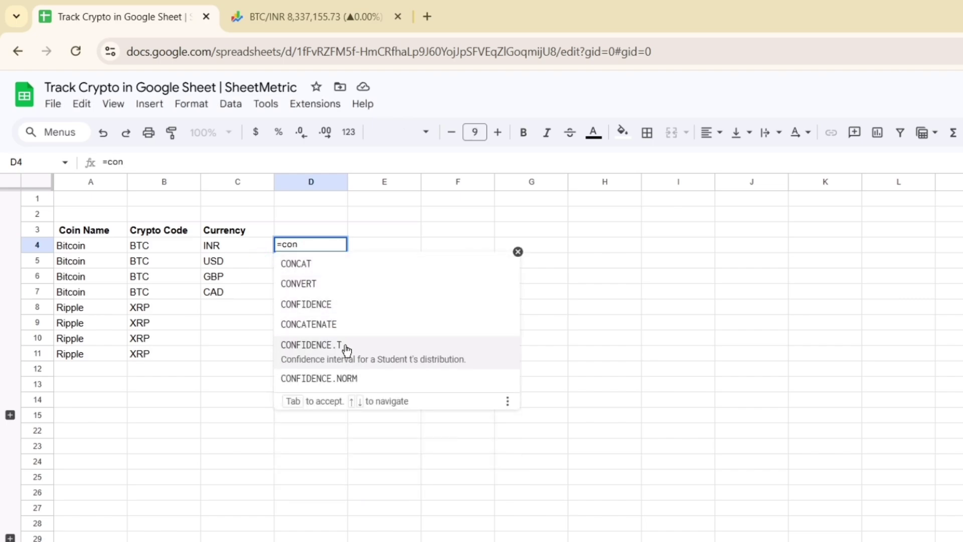
{"action": "left_click", "coordinate": [348, 328]}
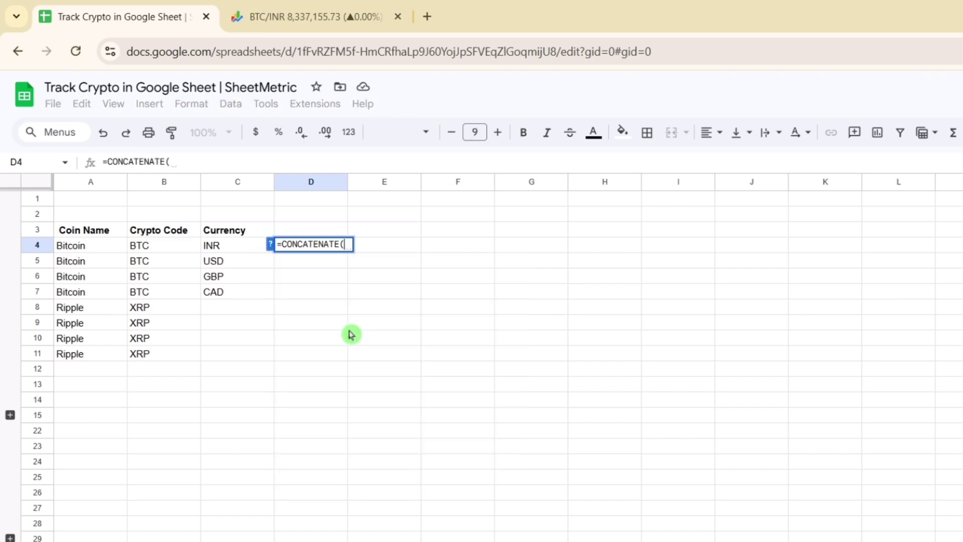
{"action": "left_click", "coordinate": [162, 251]}
{"action": "type", "text": ","}
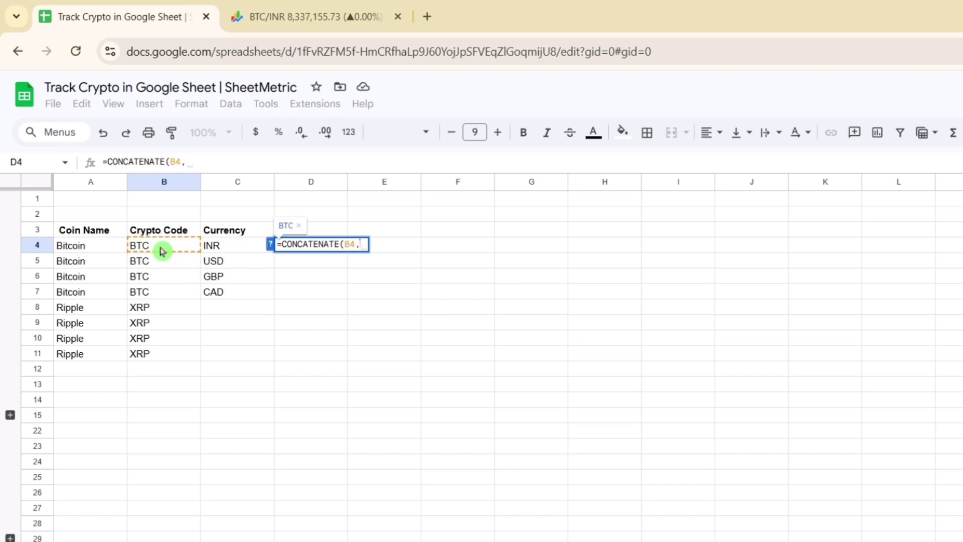
{"action": "type", "text": "\"-"}
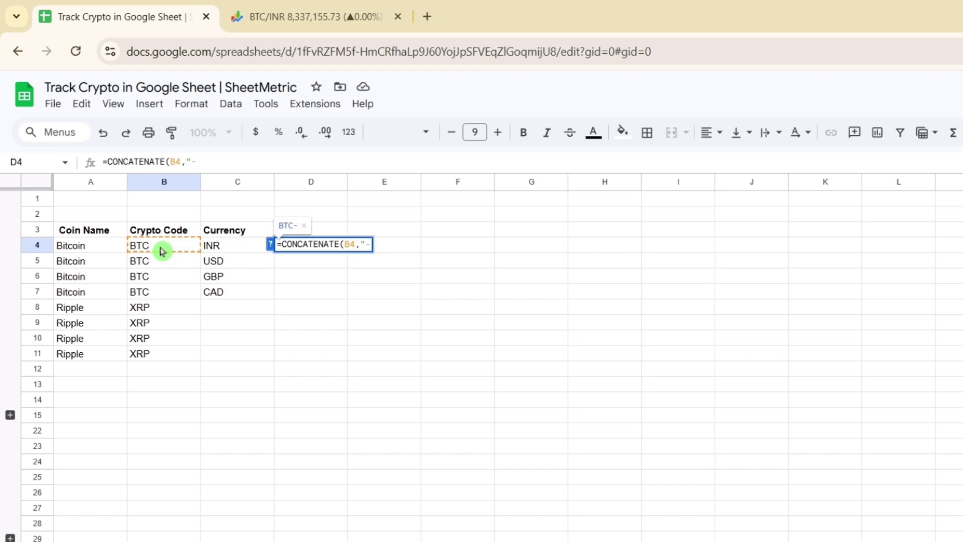
{"action": "type", "text": "\","}
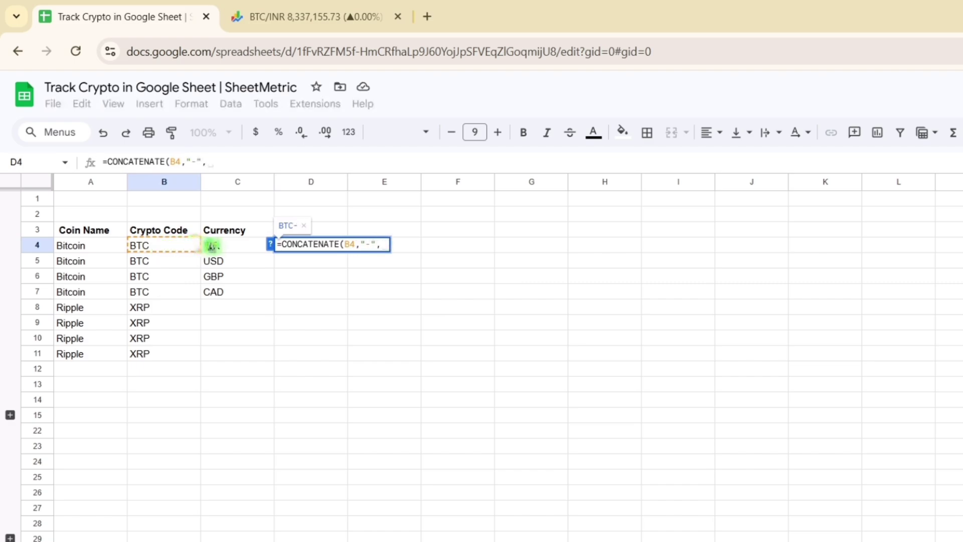
{"action": "left_click", "coordinate": [216, 249]}
{"action": "key", "text": "Return"}
{"action": "key", "text": "ctrl+Return"}
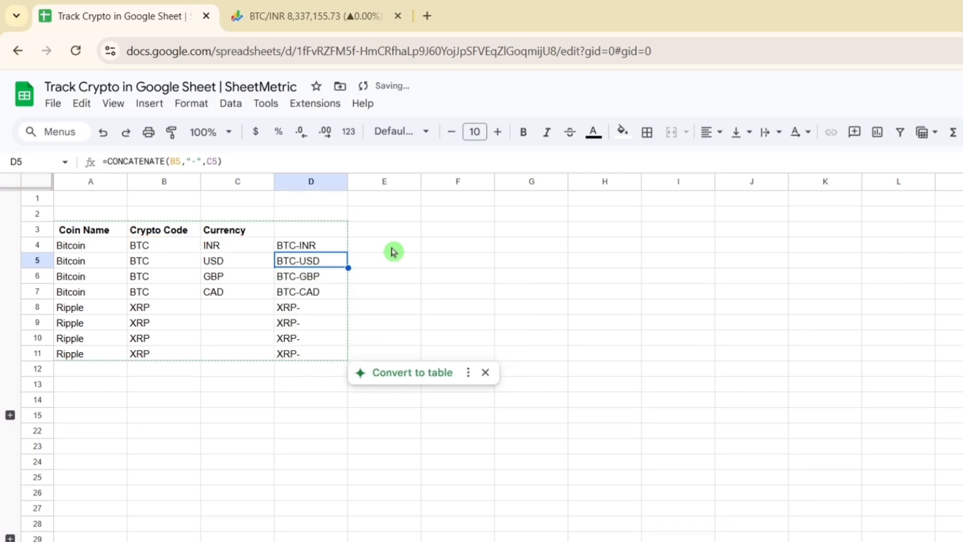
- Fetch the Bitcoin price in E4 with a GOOGLEFINANCE formula that references the ticker in D4
{"action": "left_click", "coordinate": [394, 250]}
{"action": "type", "text": "=Goo"}
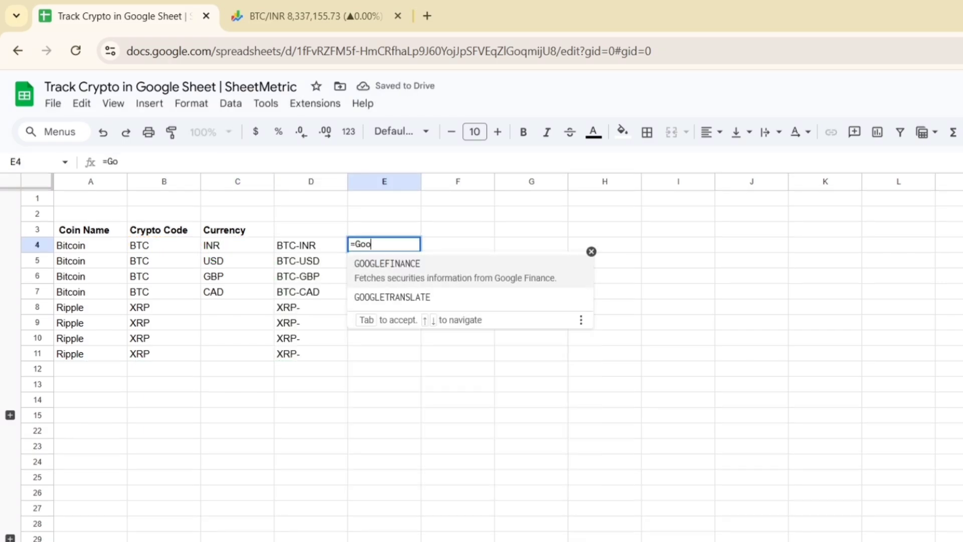
{"action": "left_click", "coordinate": [396, 278]}
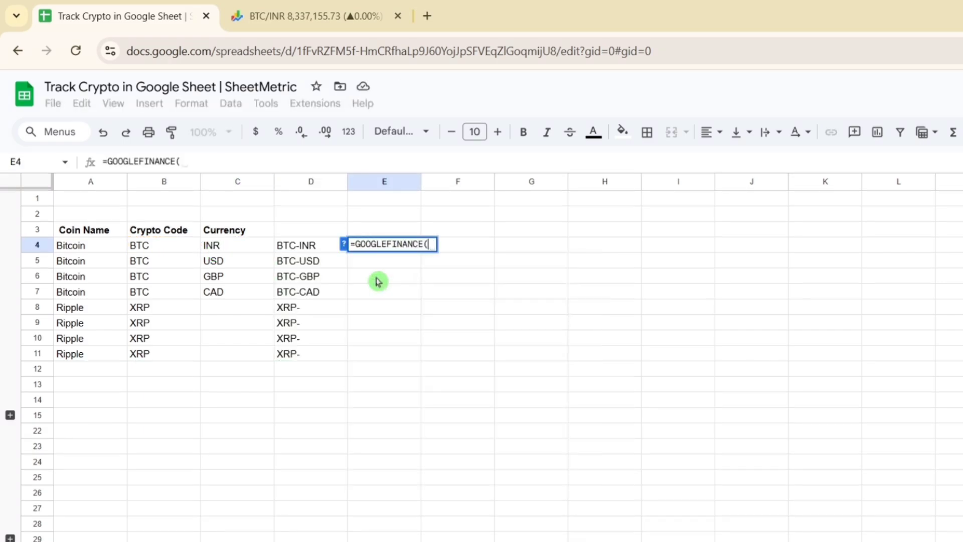
{"action": "left_click", "coordinate": [315, 252]}
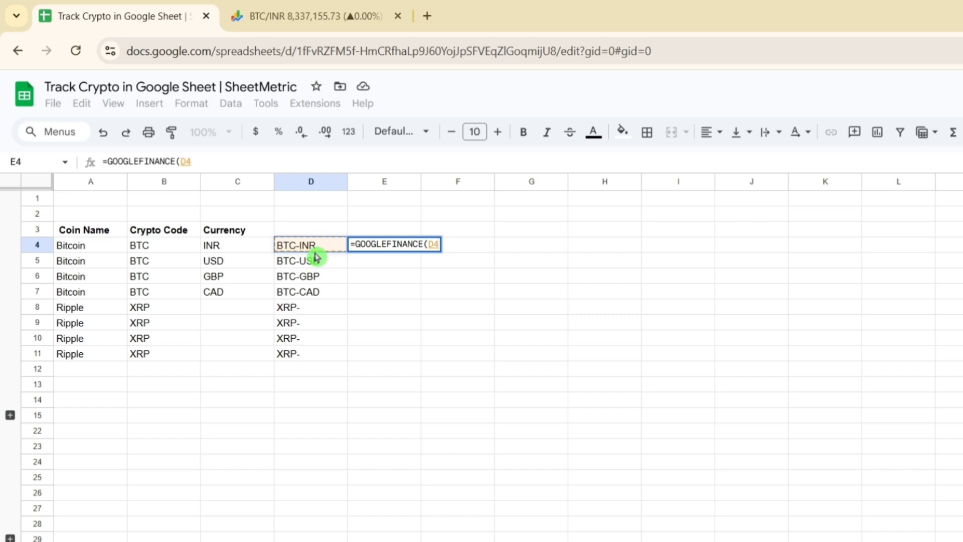
{"action": "key", "text": "Return"}
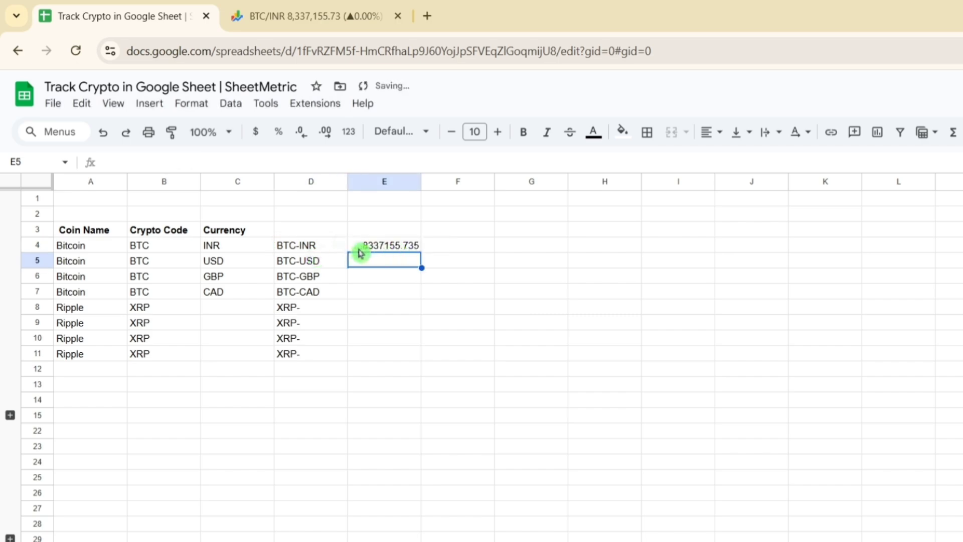
- Fill the GOOGLEFINANCE formula from E4 down to E7 for the remaining Bitcoin rows
{"action": "left_click", "coordinate": [404, 251]}
{"action": "key", "text": "shift+Down"}
{"action": "key", "text": "shift+Down"}
{"action": "key", "text": "shift+Down"}
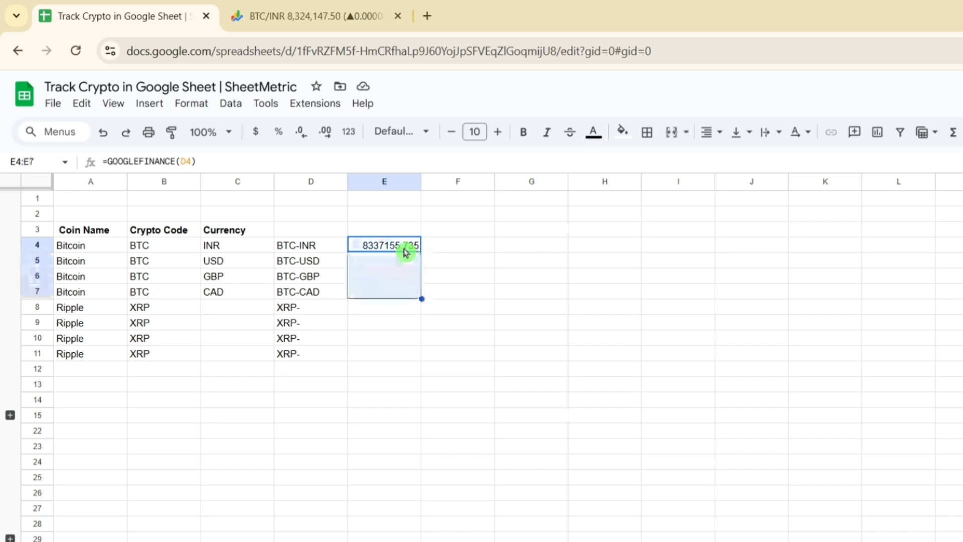
{"action": "key", "text": "ctrl+d"}
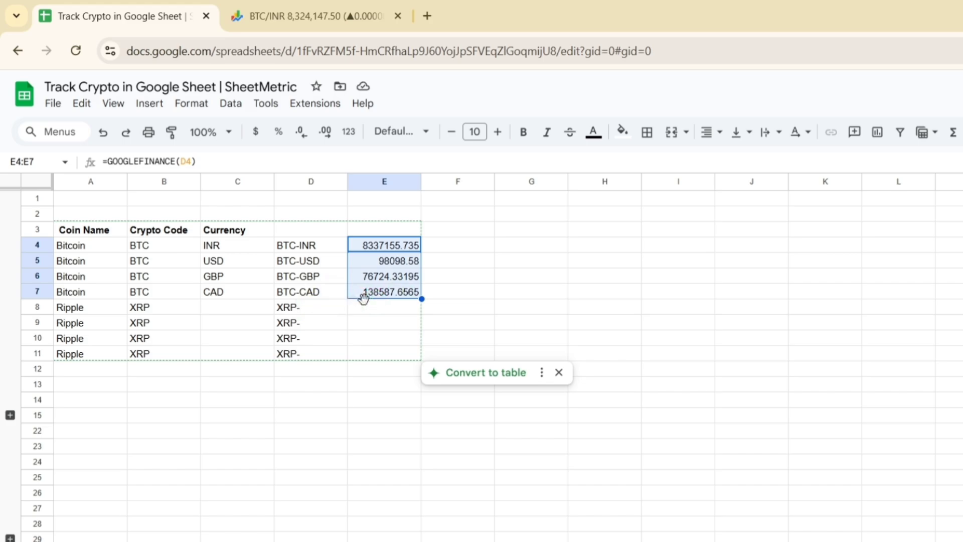
- Copy the four currency codes from C4:C7 into C8:C11 for the Ripple rows
{"action": "left_click", "coordinate": [236, 312]}
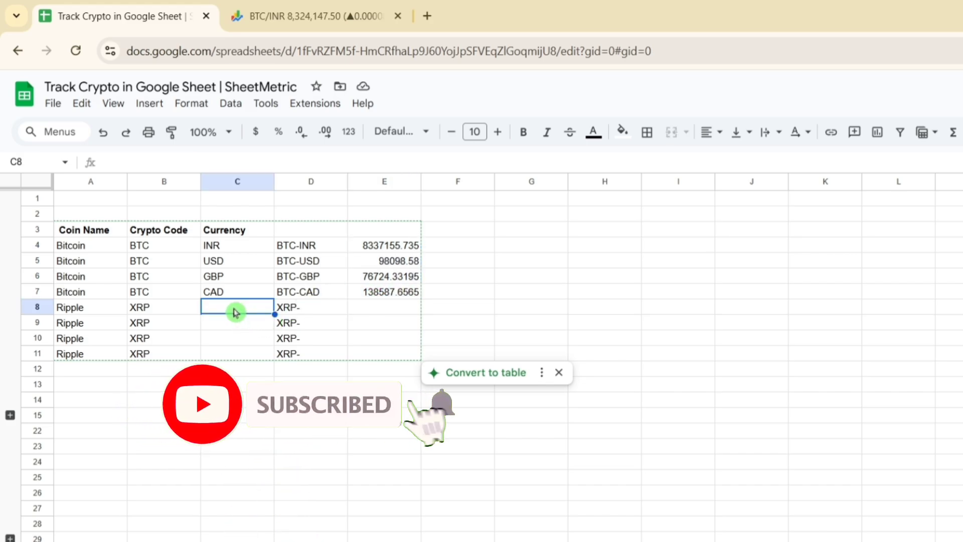
{"action": "key", "text": "Left"}
{"action": "key", "text": "Left"}
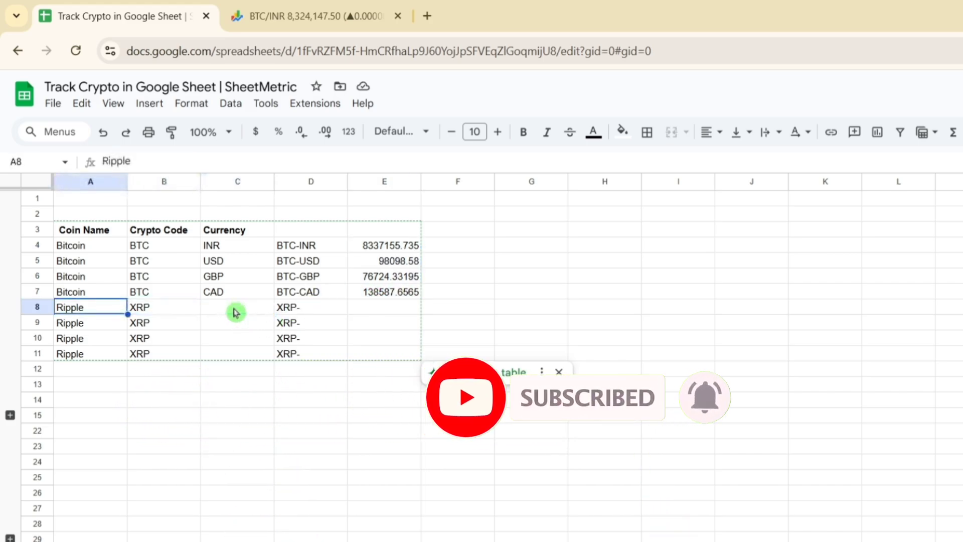
{"action": "left_click", "coordinate": [231, 248]}
{"action": "key", "text": "shift+Down"}
{"action": "key", "text": "shift+Down"}
{"action": "key", "text": "shift+Down"}
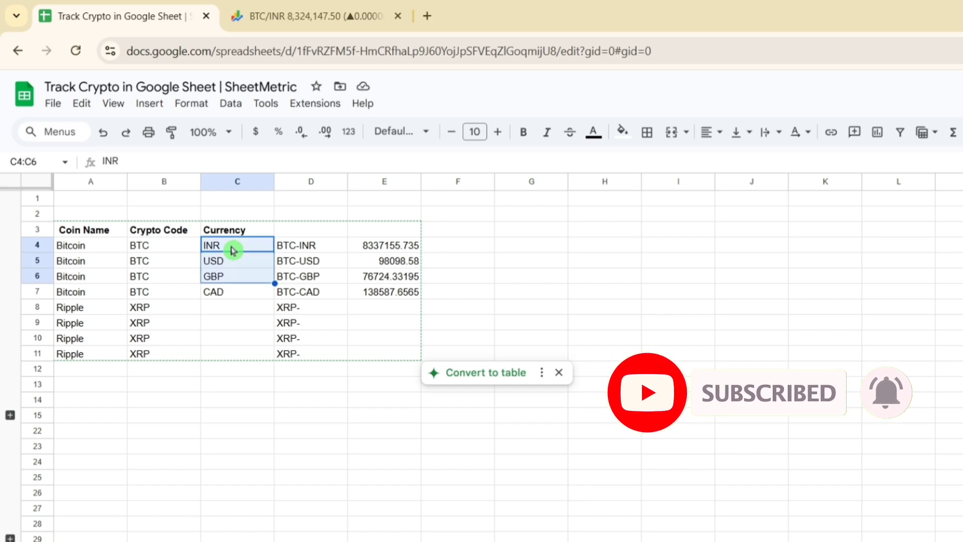
{"action": "key", "text": "ctrl+c"}
{"action": "key", "text": "Down"}
{"action": "key", "text": "Down"}
{"action": "key", "text": "Down"}
{"action": "key", "text": "Down"}
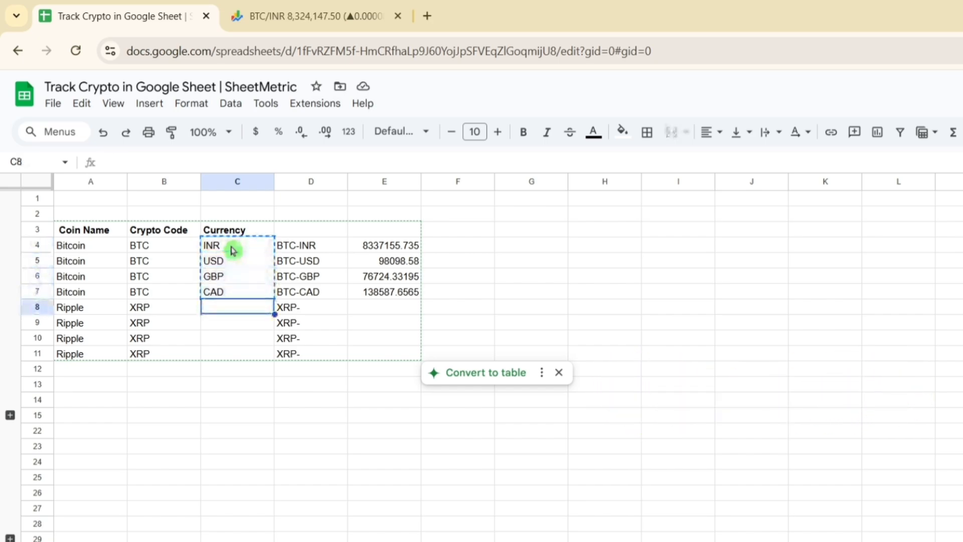
{"action": "key", "text": "ctrl+v"}
- Fill the GOOGLEFINANCE formula from E7 down to E11 to cover the Ripple tickers
{"action": "key", "text": "Right"}
{"action": "key", "text": "Right"}
{"action": "key", "text": "Up"}
{"action": "key", "text": "shift+Down"}
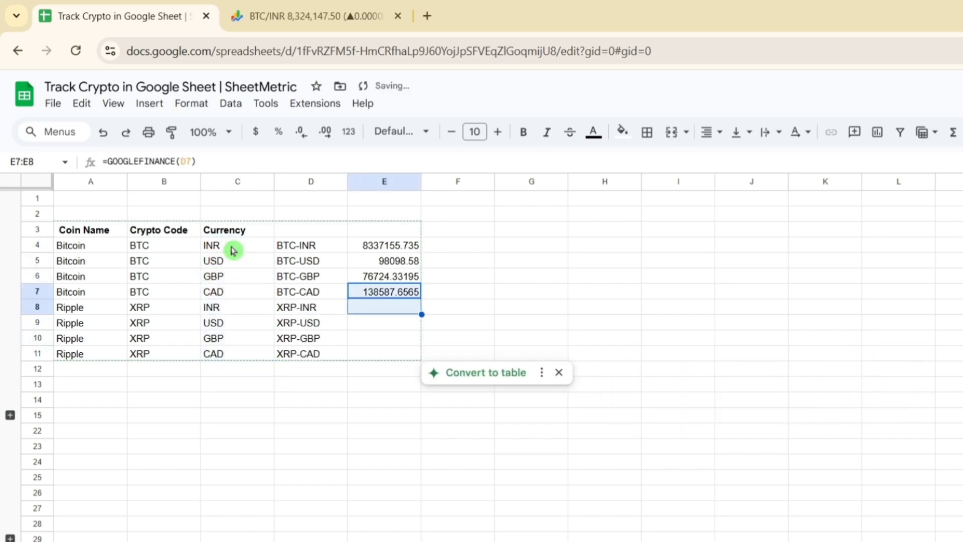
{"action": "key", "text": "shift+Down"}
{"action": "key", "text": "shift+Down"}
{"action": "key", "text": "shift+Down"}
{"action": "key", "text": "ctrl+d"}
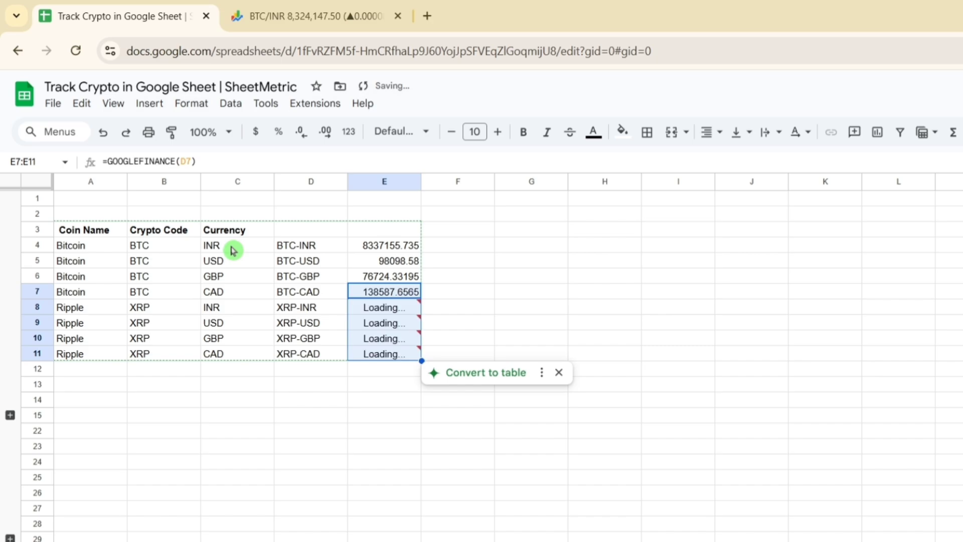
{"action": "left_click", "coordinate": [344, 312]}
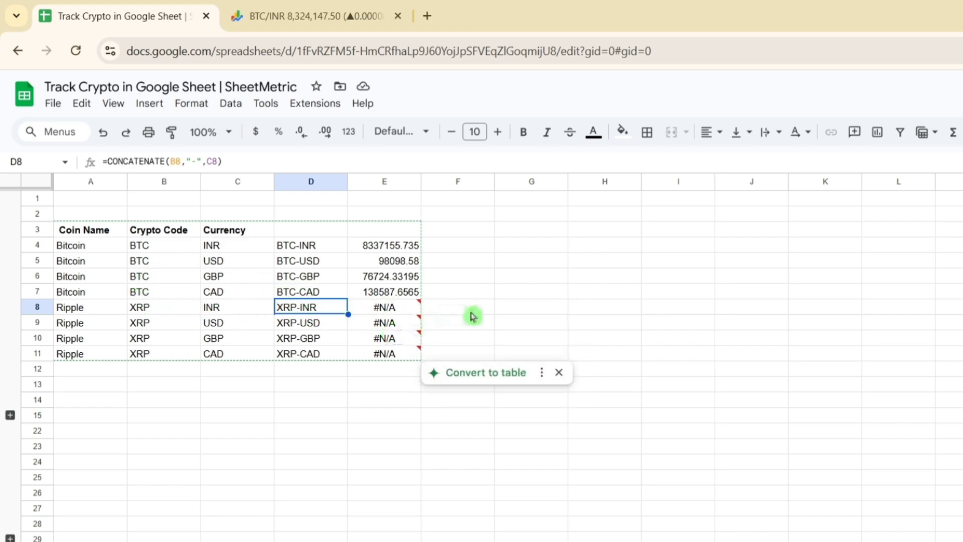
- Enter the sample ticker Currency:BTCINR in cell H8, outside the price table
{"action": "left_click", "coordinate": [592, 314]}
{"action": "type", "text": "Currency:"}
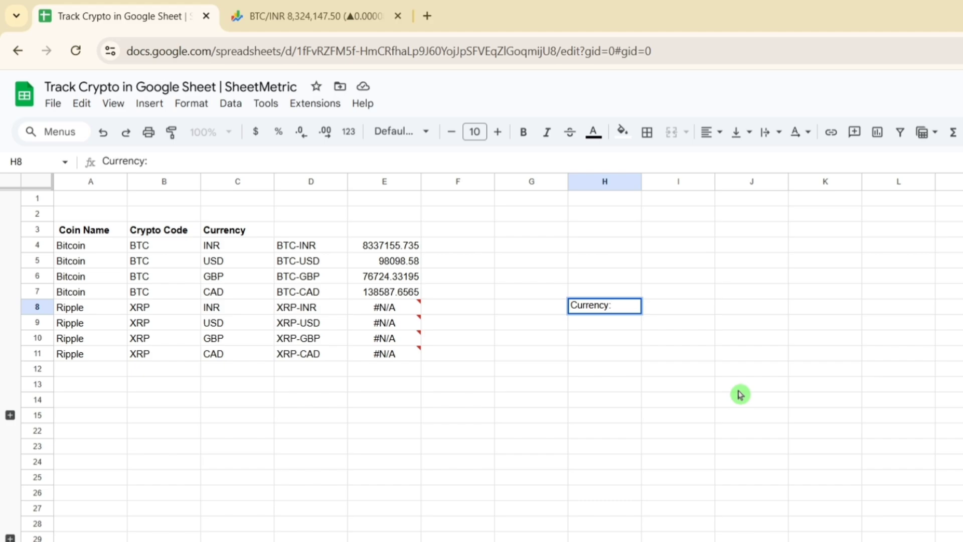
{"action": "type", "text": "BTCINR"}
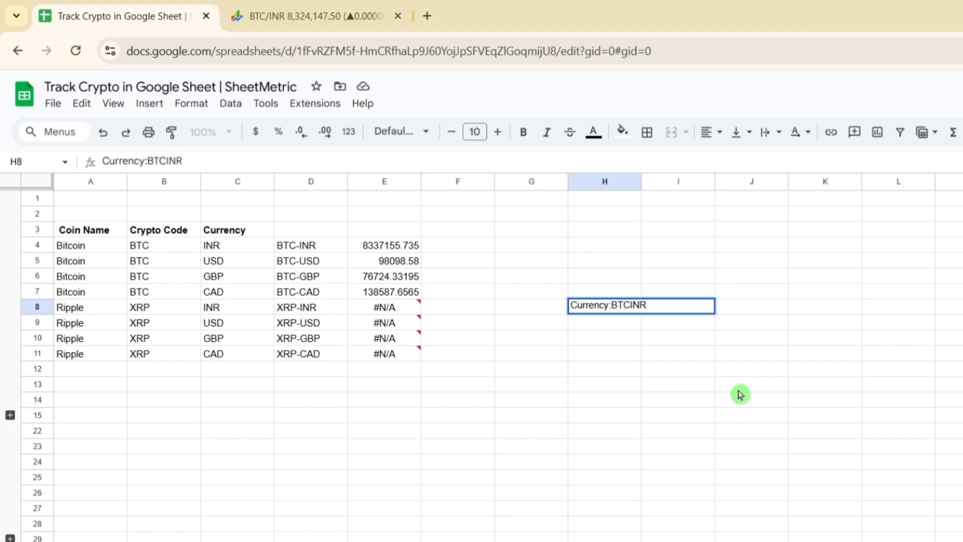
{"action": "key", "text": "Return"}
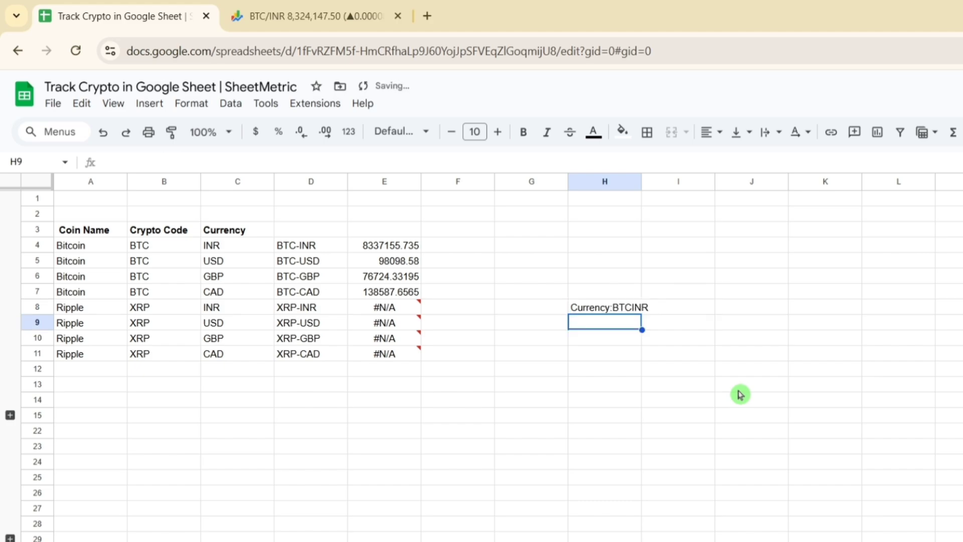
- Enter a second sample ticker, Currency:XRPUSD, in cell H9
{"action": "type", "text": "CUrre"}
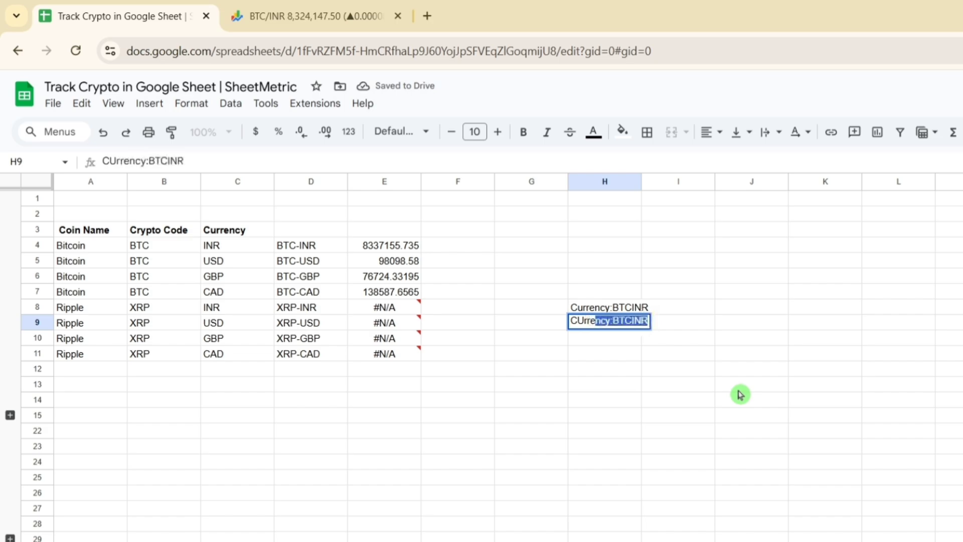
{"action": "key", "text": "BackSpace"}
{"action": "key", "text": "BackSpace"}
{"action": "key", "text": "BackSpace"}
{"action": "type", "text": "Curr"}
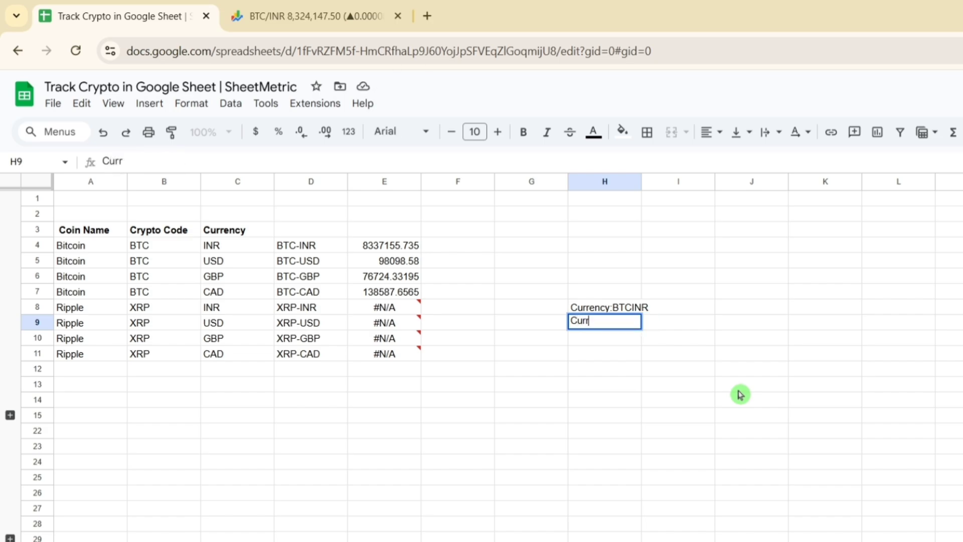
{"action": "type", "text": "ency:"}
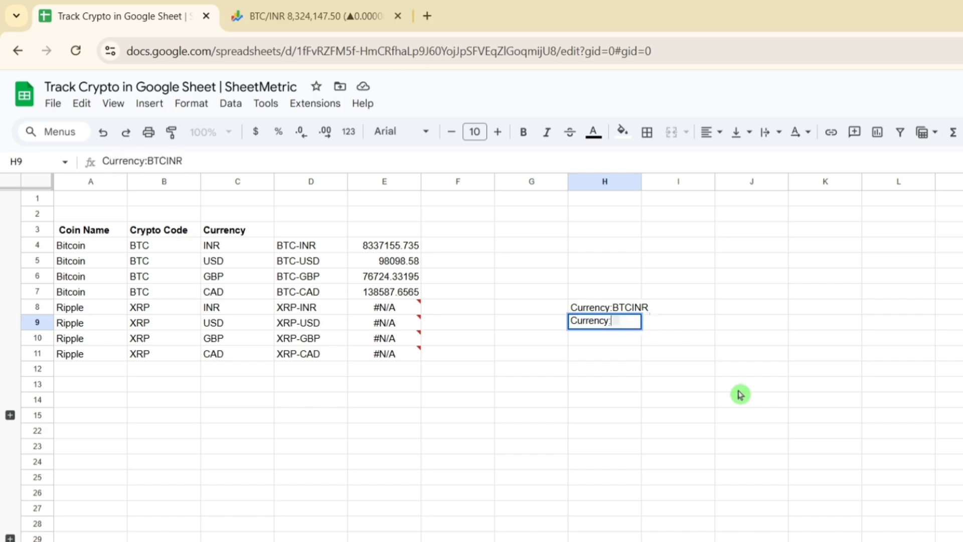
{"action": "type", "text": "XRPUSD"}
{"action": "key", "text": "Return"}
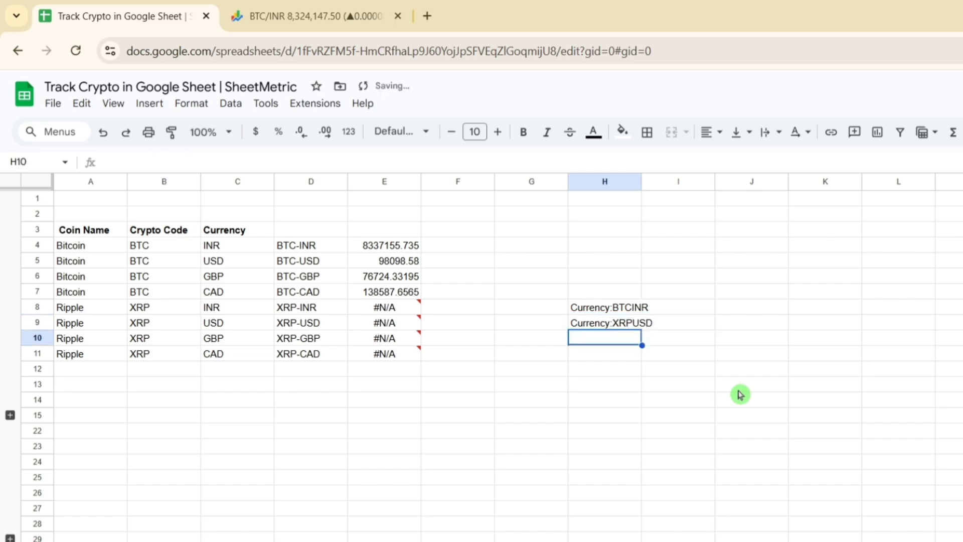
- Fetch the Ripple price in I9 with a GOOGLEFINANCE formula that references the ticker in H9
{"action": "key", "text": "Up"}
{"action": "key", "text": "Right"}
{"action": "type", "text": "=Goo"}
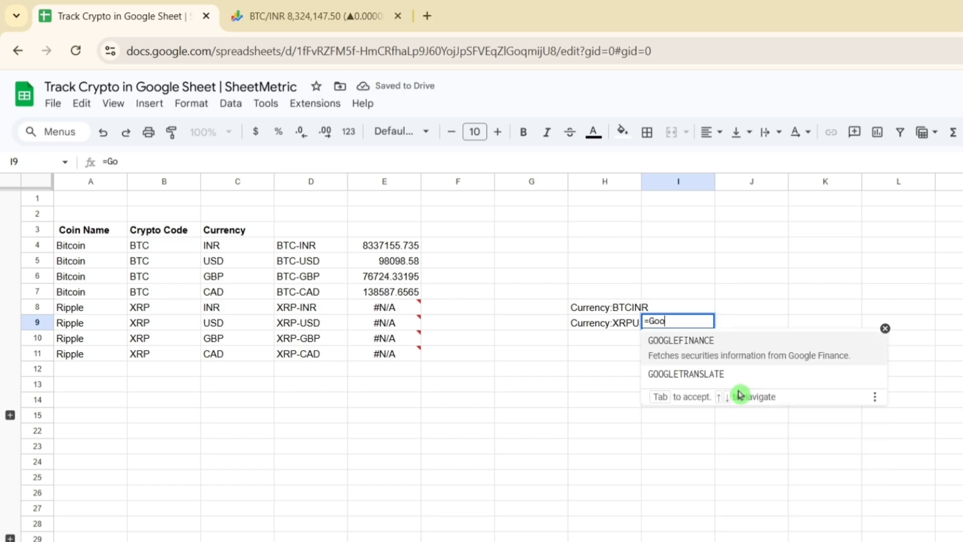
{"action": "left_click", "coordinate": [699, 341]}
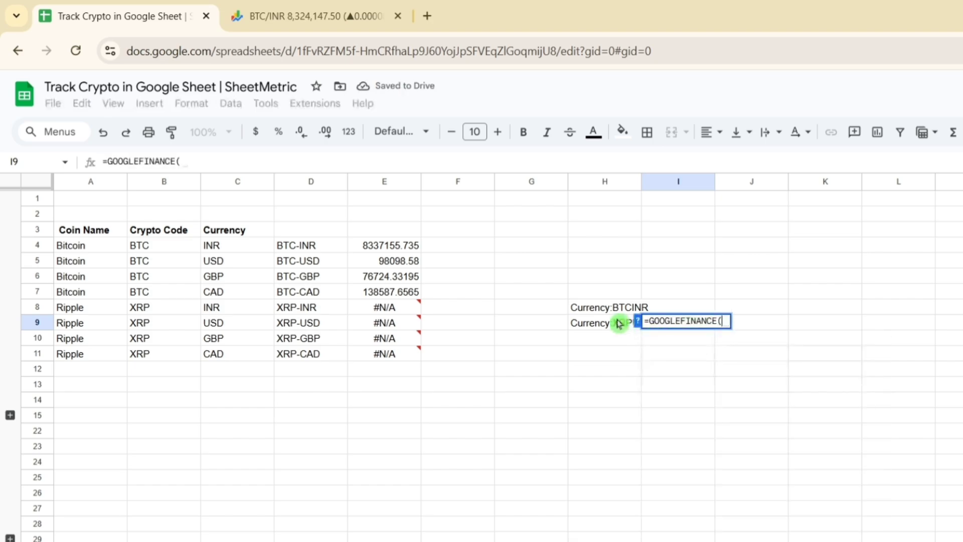
{"action": "left_click", "coordinate": [607, 328]}
{"action": "type", "text": ")"}
{"action": "key", "text": "Return"}
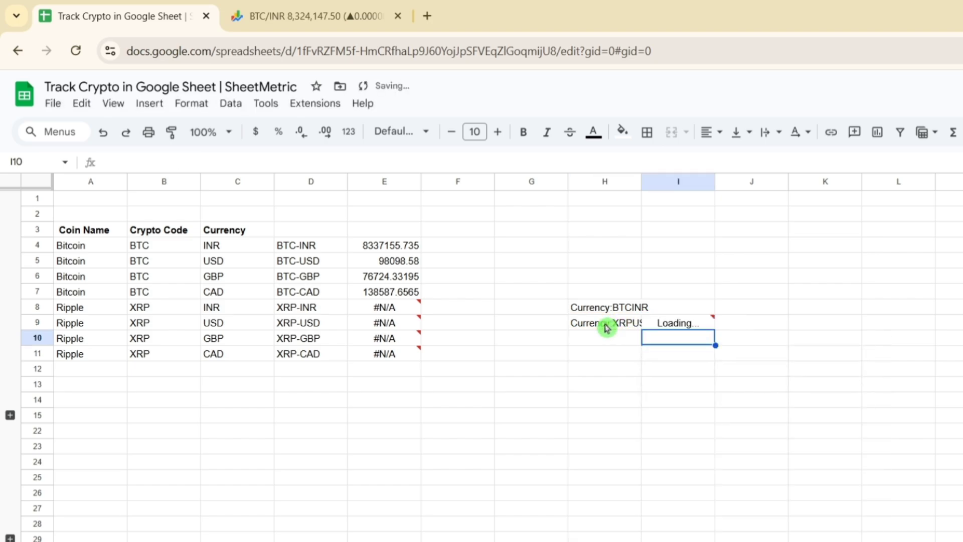
- Clear the hyphenated Ripple tickers from cells D8:D11
{"action": "key", "text": "Up"}
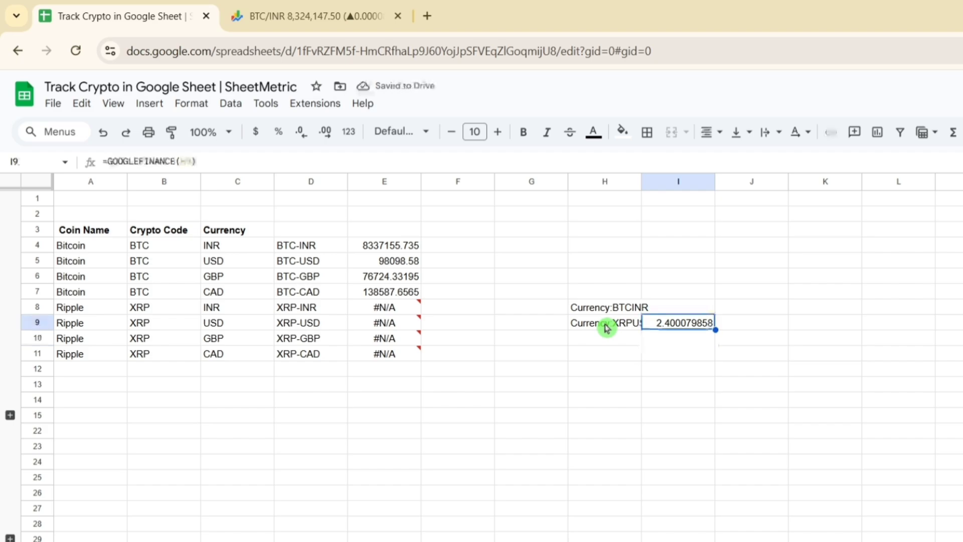
{"action": "key", "text": "Left"}
{"action": "key", "text": "Left"}
{"action": "key", "text": "Left"}
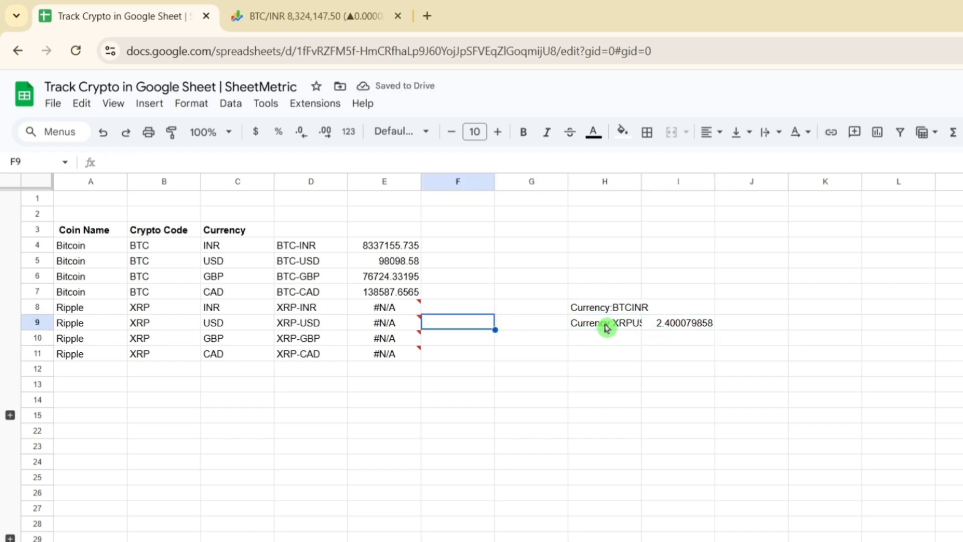
{"action": "key", "text": "Left"}
{"action": "key", "text": "Left"}
{"action": "key", "text": "Up"}
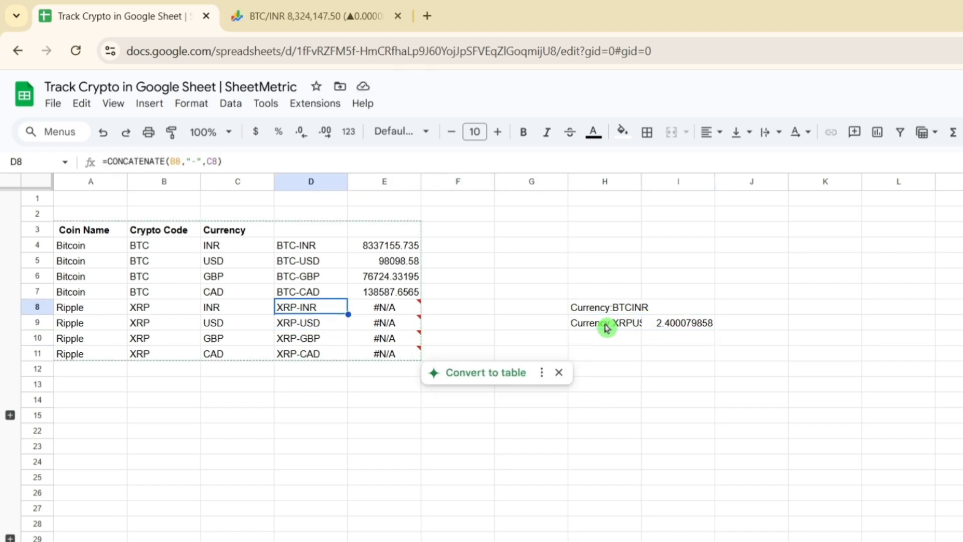
{"action": "key", "text": "shift+Down"}
{"action": "key", "text": "shift+Down"}
{"action": "key", "text": "shift+Down"}
{"action": "key", "text": "Delete"}
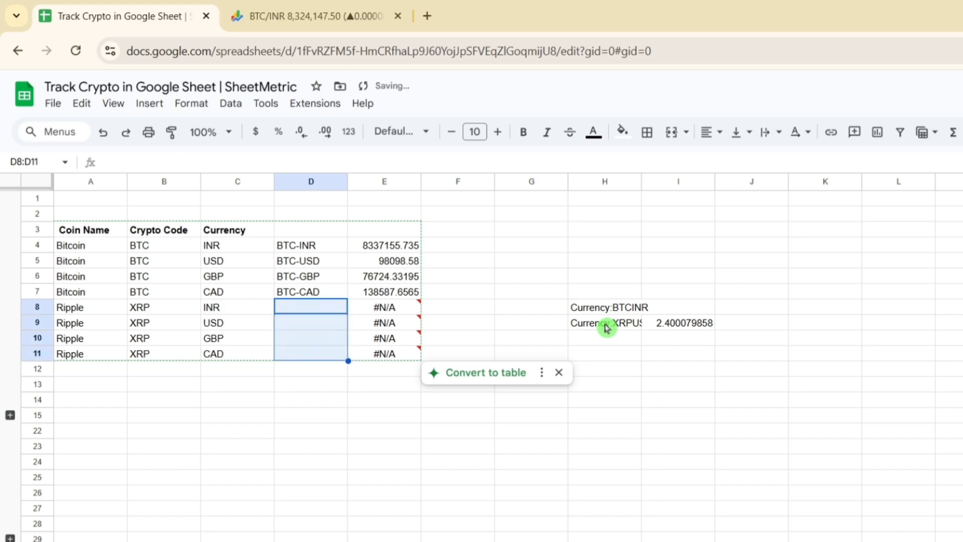
- Build the Ripple ticker in D8 with the formula ="Currency:"&B8&C8 and autofill it down through D11
{"action": "type", "text": "="}
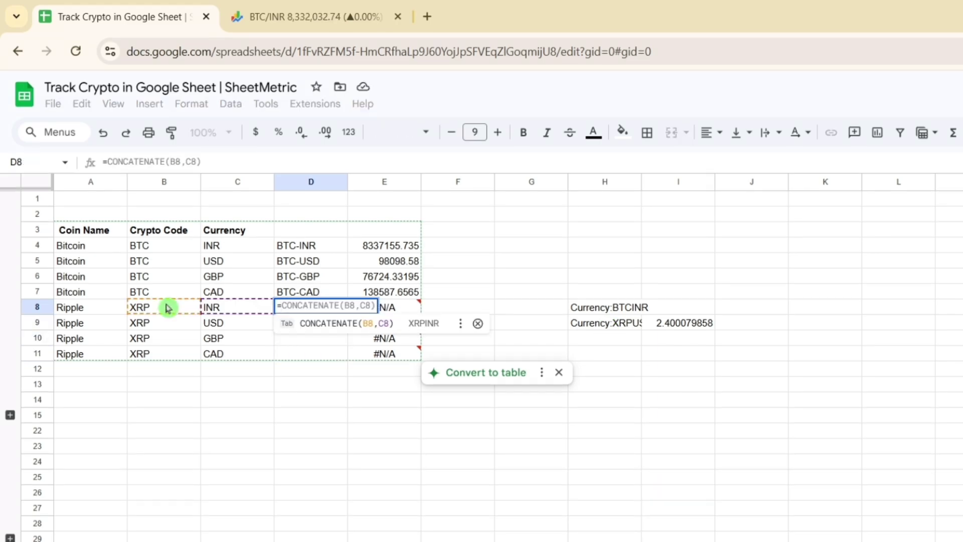
{"action": "type", "text": "C"}
{"action": "key", "text": "BackSpace"}
{"action": "type", "text": "\"C"}
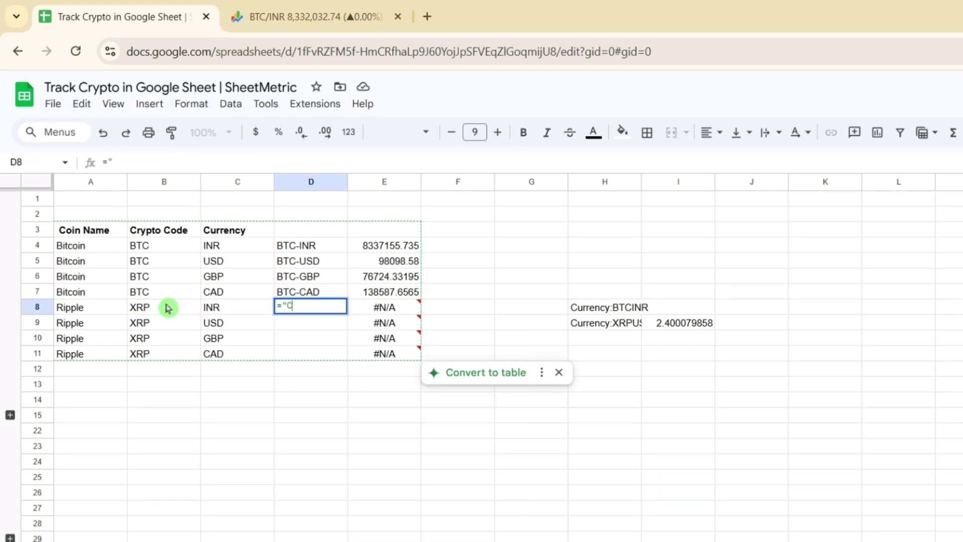
{"action": "type", "text": "urrency:"}
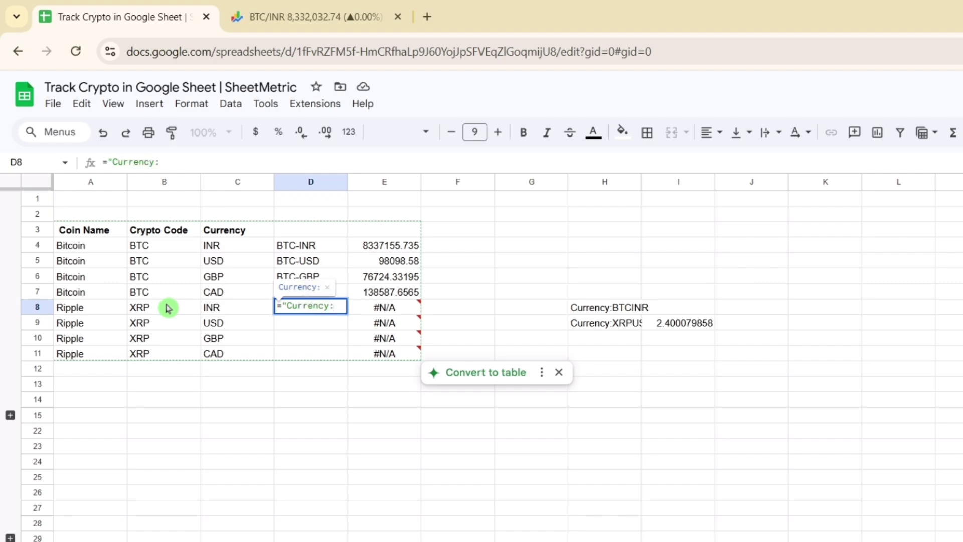
{"action": "type", "text": "\"&"}
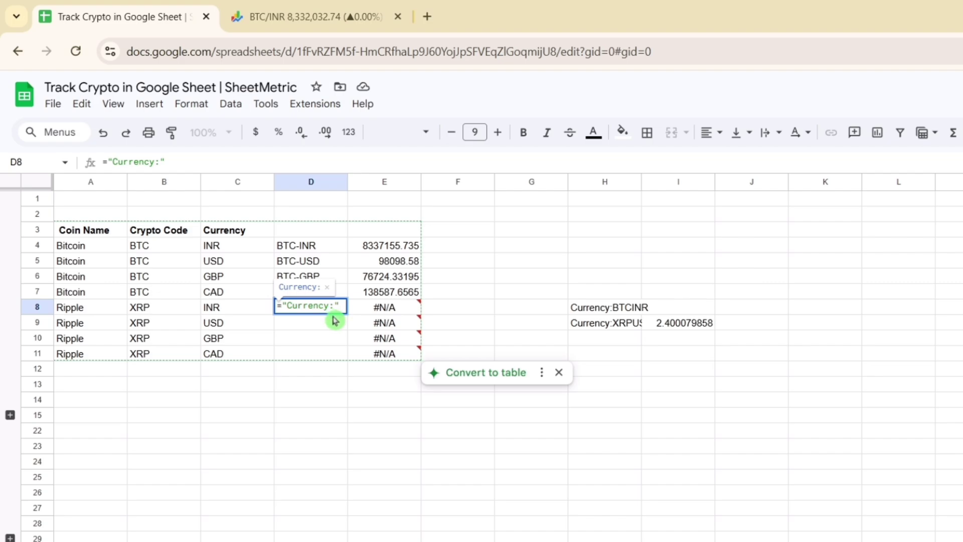
{"action": "left_click", "coordinate": [170, 314]}
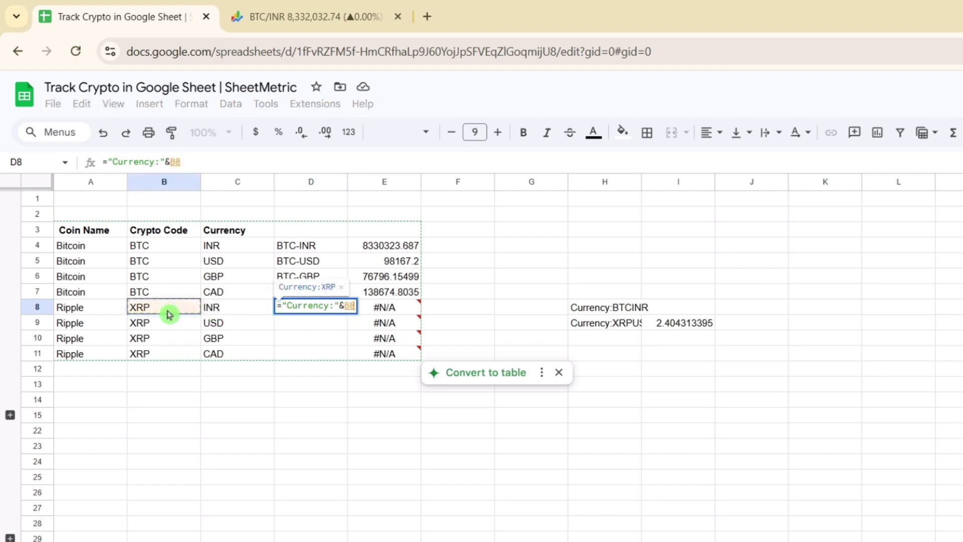
{"action": "type", "text": "&"}
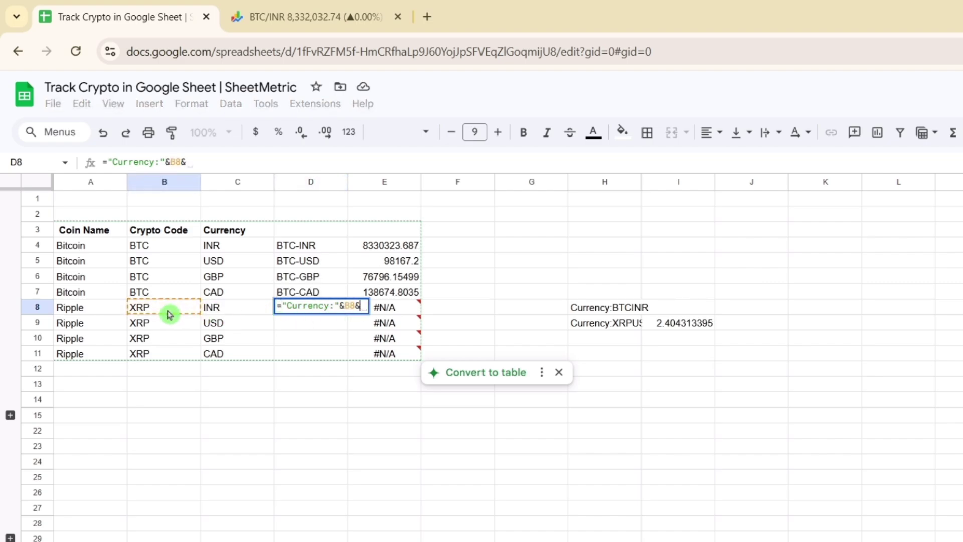
{"action": "left_click", "coordinate": [216, 315]}
{"action": "key", "text": "Return"}
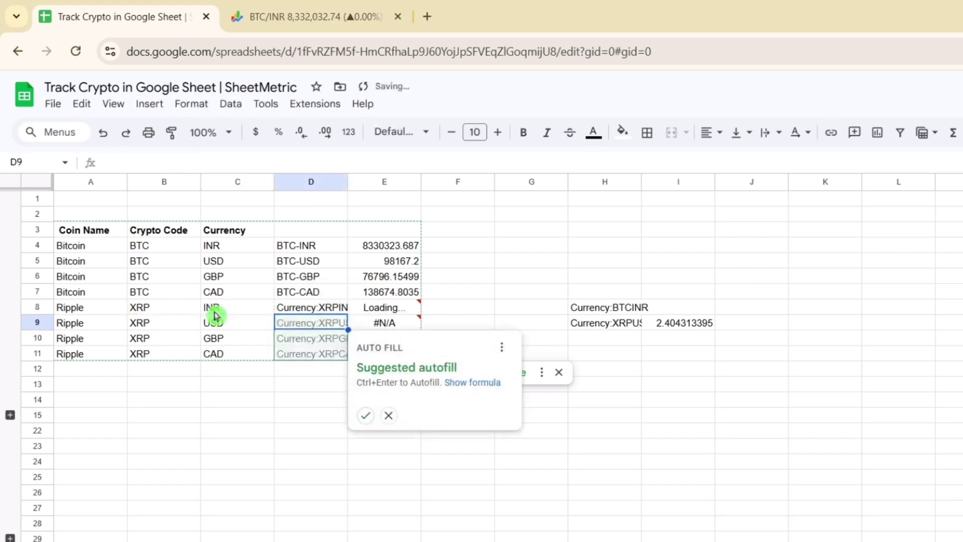
{"action": "left_click", "coordinate": [365, 416]}
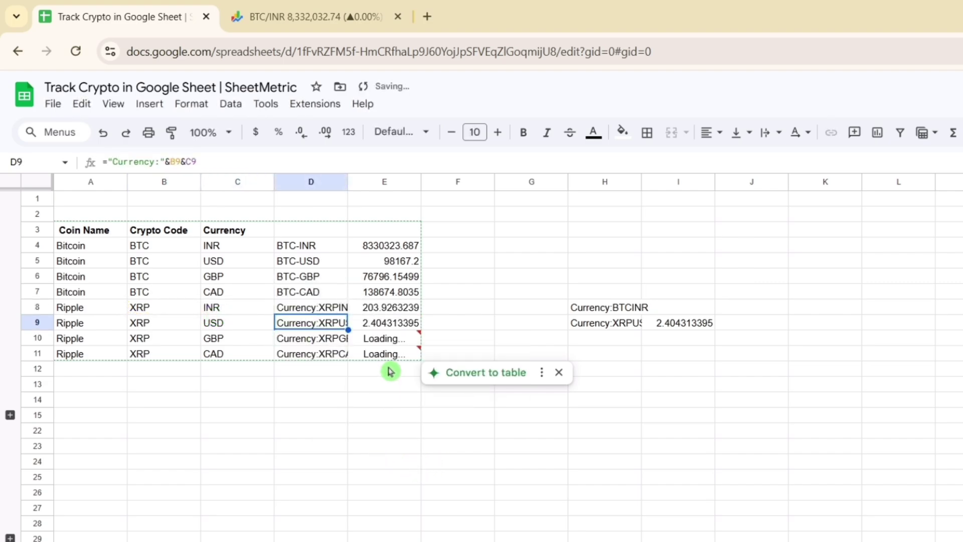
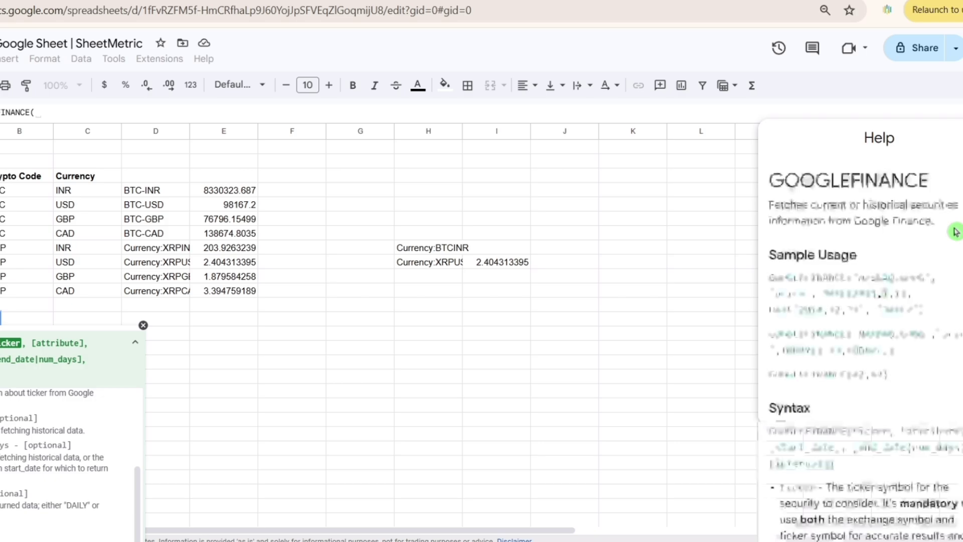
- Review the real-time attributes such as price, high, low and volume in the GOOGLEFINANCE function help
{"action": "scroll", "coordinate": [861, 351], "scroll_direction": "down", "scroll_amount": 15}
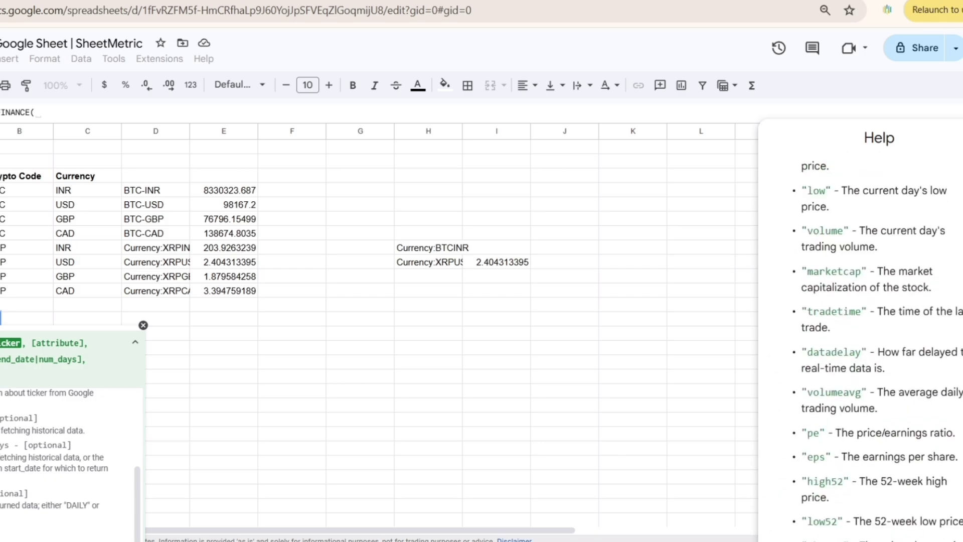
{"action": "scroll", "coordinate": [860, 351], "scroll_direction": "up", "scroll_amount": 3}
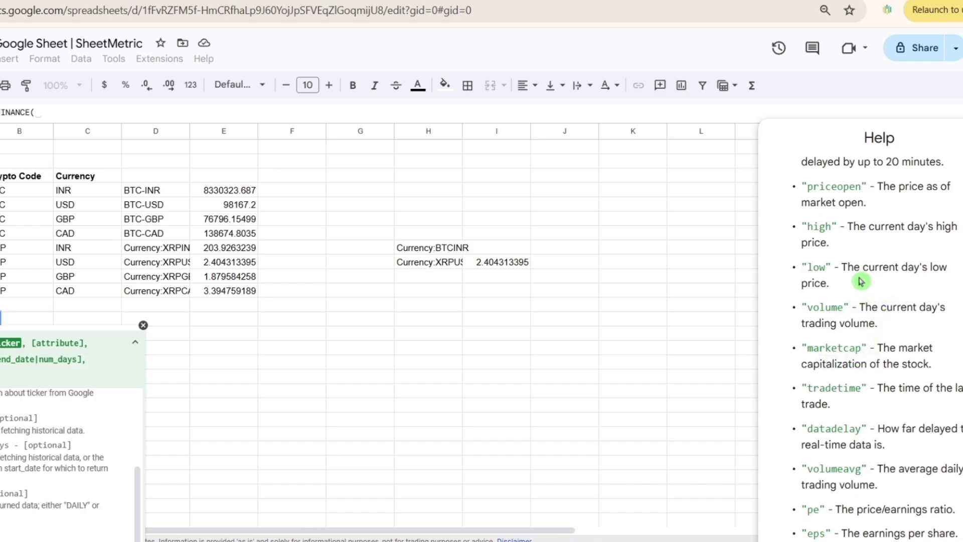
{"action": "scroll", "coordinate": [860, 351], "scroll_direction": "up", "scroll_amount": 1}
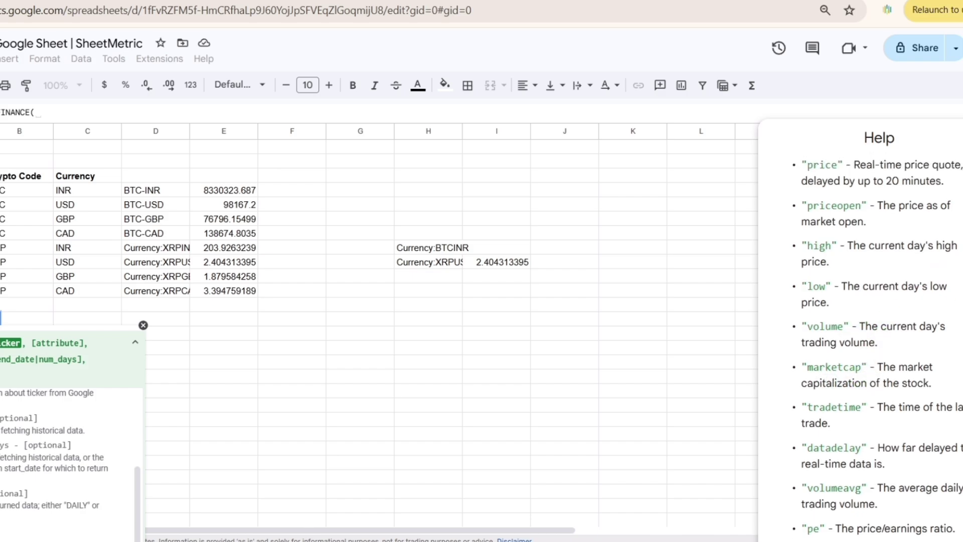
{"action": "scroll", "coordinate": [861, 352], "scroll_direction": "down", "scroll_amount": 3}
{"action": "scroll", "coordinate": [860, 351], "scroll_direction": "up", "scroll_amount": 1}
{"action": "scroll", "coordinate": [860, 352], "scroll_direction": "up", "scroll_amount": 1}
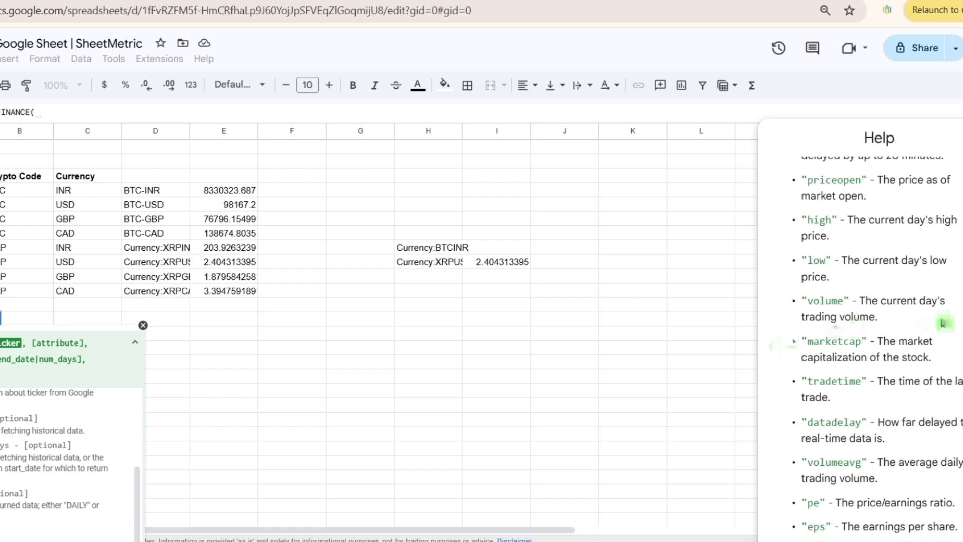
- Discard the unfinished GOOGLEFINANCE formula in cell A13
{"action": "left_click", "coordinate": [143, 325]}
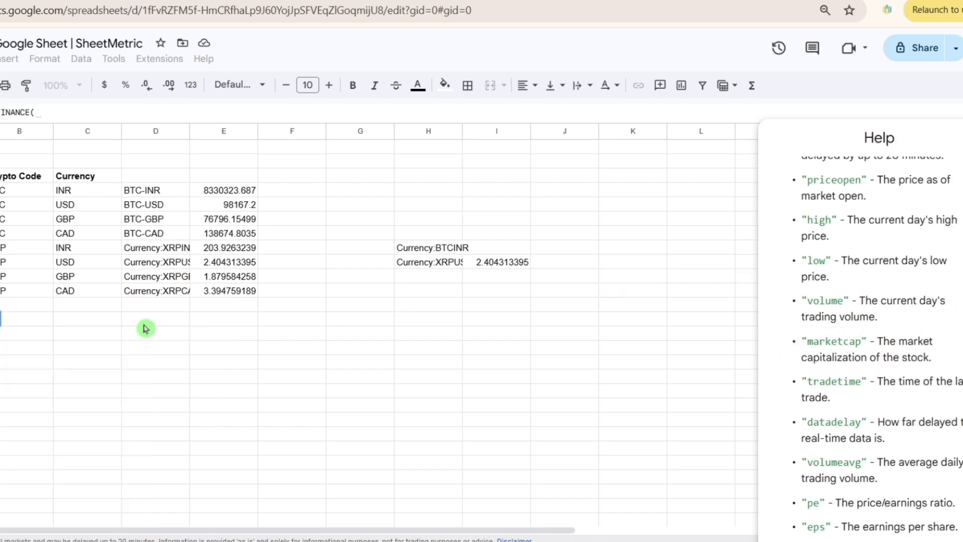
{"action": "key", "text": "BackSpace"}
{"action": "left_click", "coordinate": [143, 326]}
{"action": "key", "text": "Escape"}
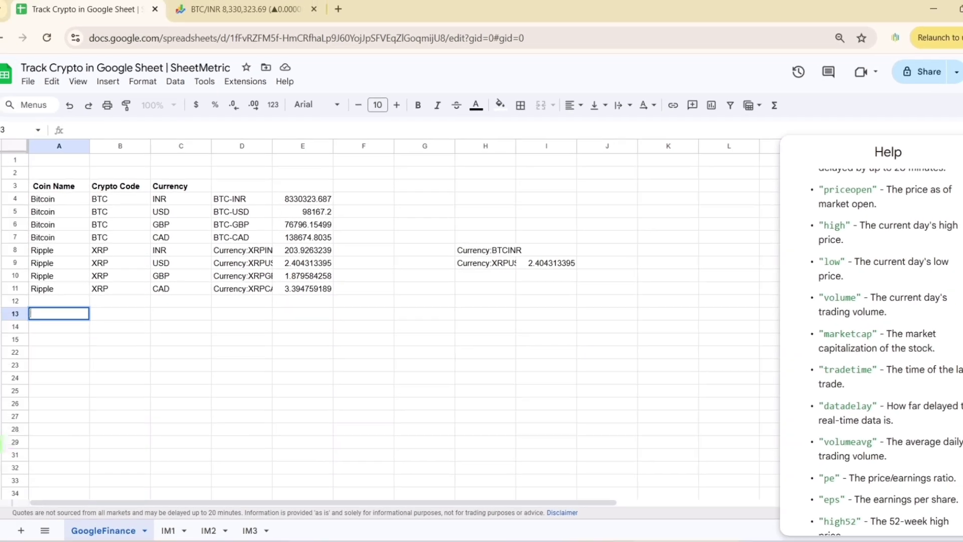
- Expand the collapsed row group below row 29 that holds the attribute names, and select the cell under price
{"action": "left_click", "coordinate": [2, 442]}
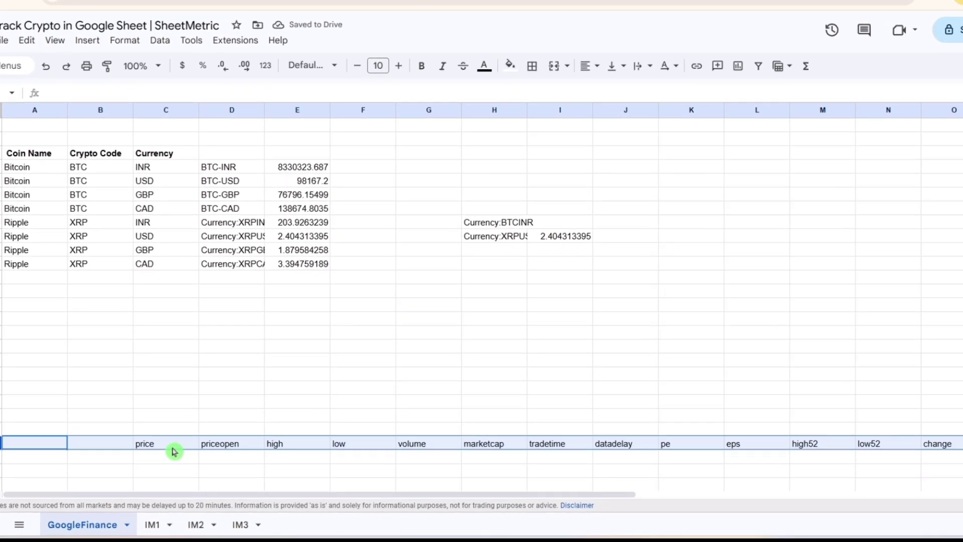
{"action": "left_click", "coordinate": [203, 454]}
{"action": "left_click", "coordinate": [176, 452]}
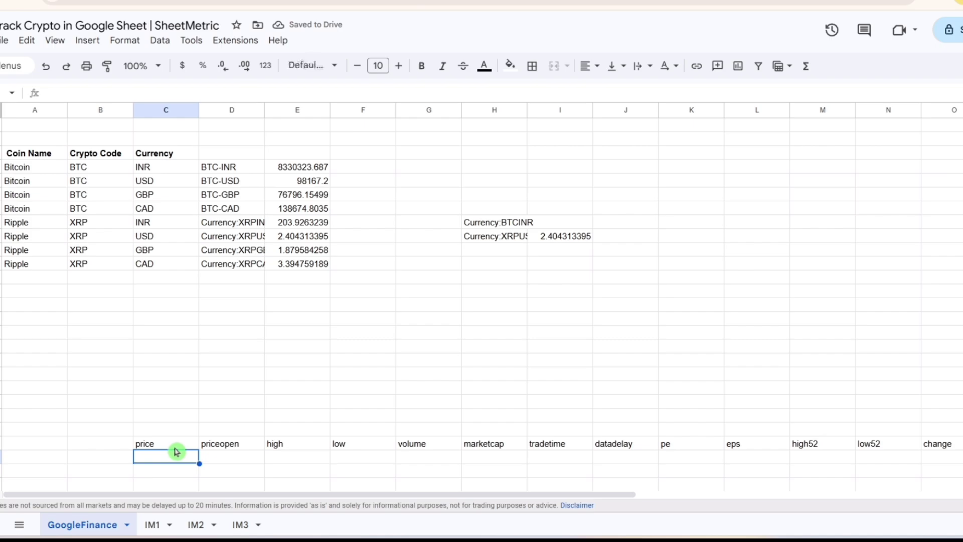
- Copy the ticker text Currency:BTCINR from H8 into the column B cell just below the attribute name row
{"action": "left_click", "coordinate": [507, 223]}
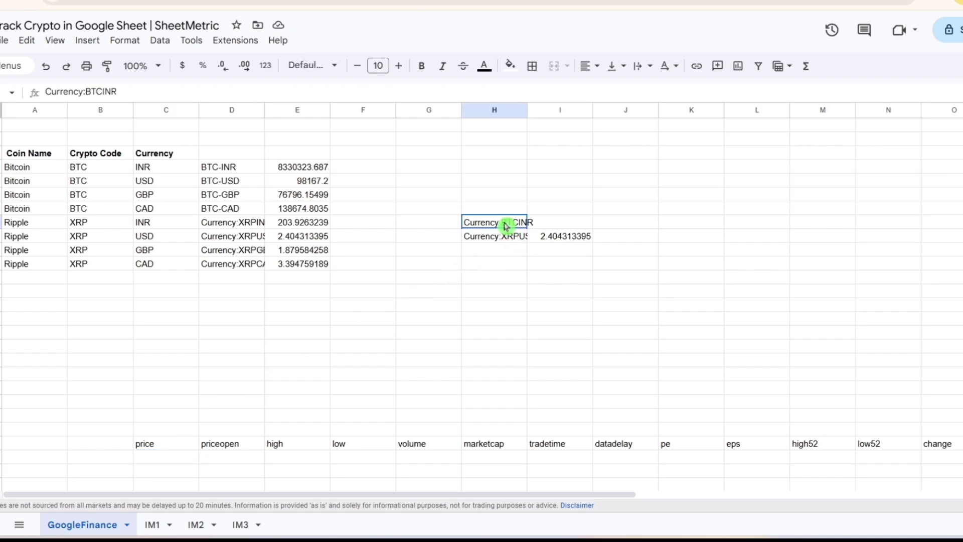
{"action": "left_click", "coordinate": [165, 92]}
{"action": "key", "text": "ctrl+a"}
{"action": "key", "text": "ctrl+c"}
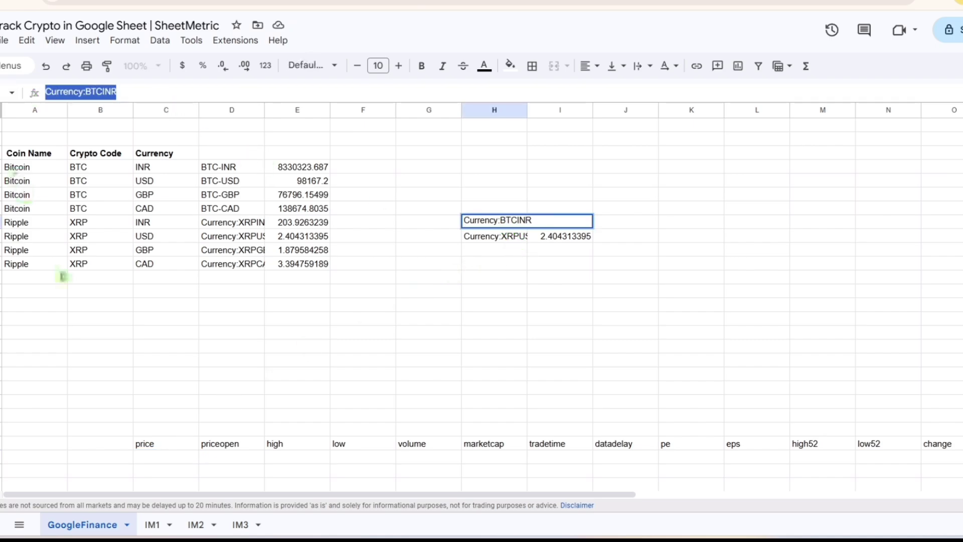
{"action": "left_click", "coordinate": [98, 464]}
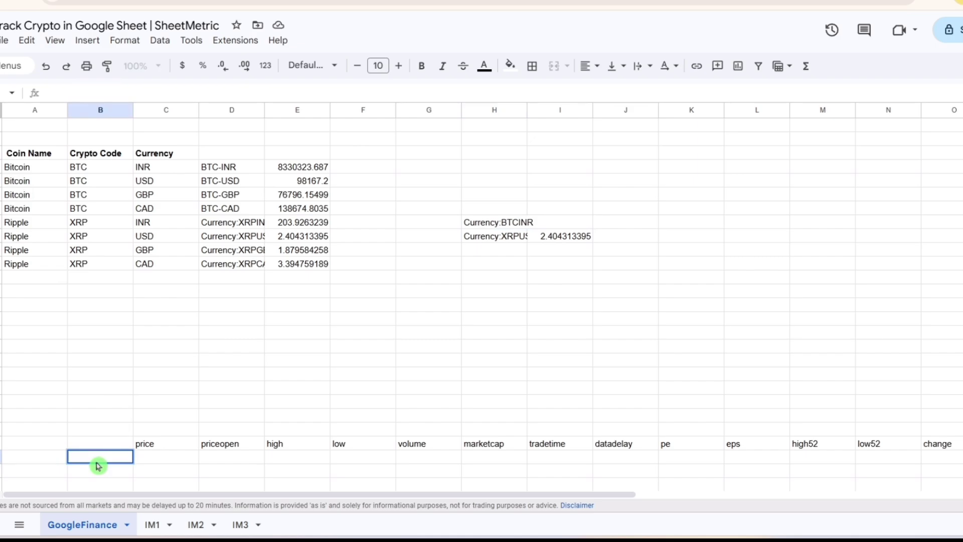
{"action": "key", "text": "ctrl+v"}
{"action": "key", "text": "Tab"}
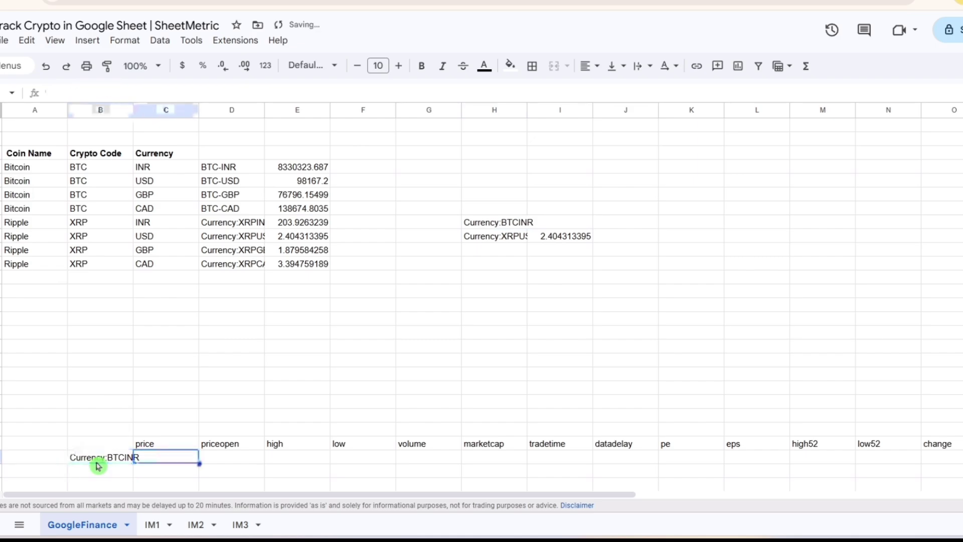
- Enter =GOOGLEFINANCE($B$31,C30) in cell C31 under price, locking the ticker reference as absolute
{"action": "type", "text": "=Goo"}
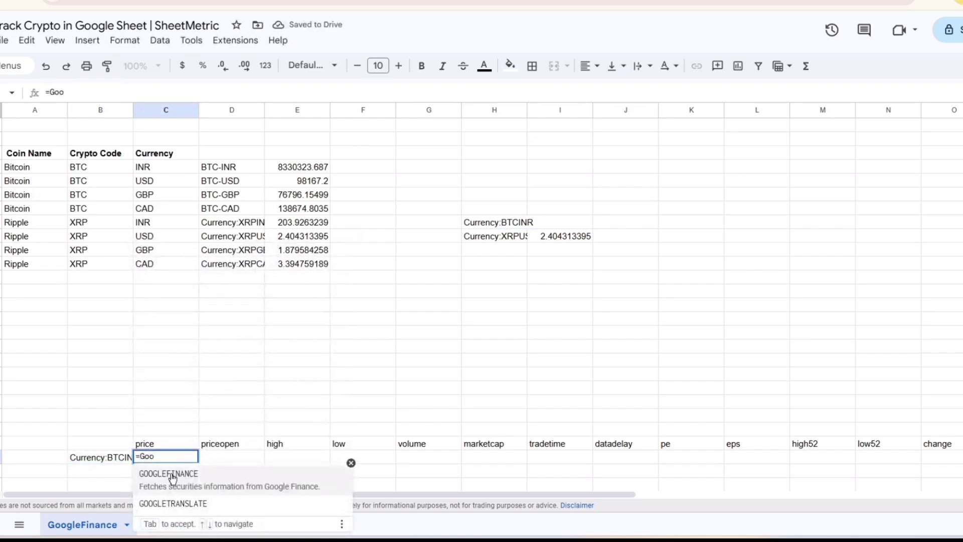
{"action": "left_click", "coordinate": [173, 476]}
{"action": "left_click", "coordinate": [108, 459]}
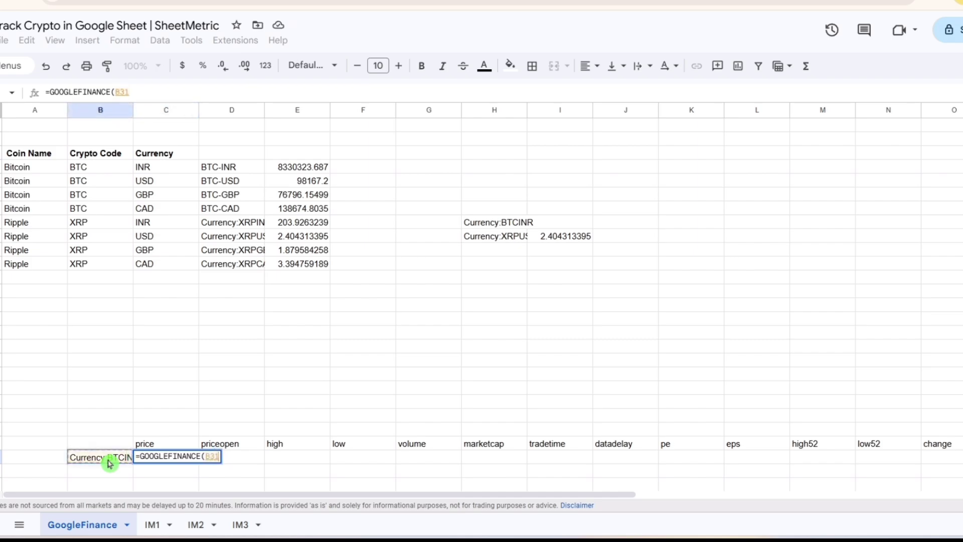
{"action": "type", "text": ","}
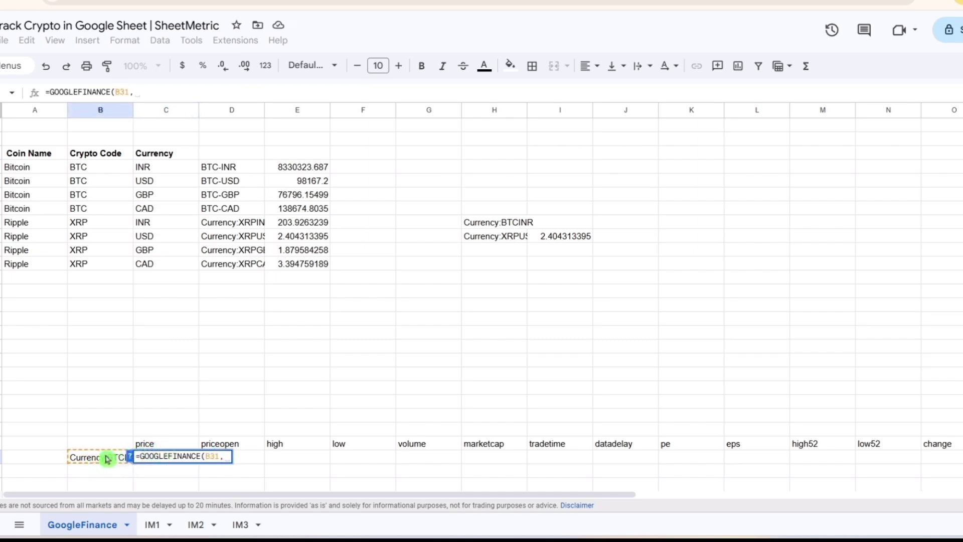
{"action": "left_click", "coordinate": [164, 445]}
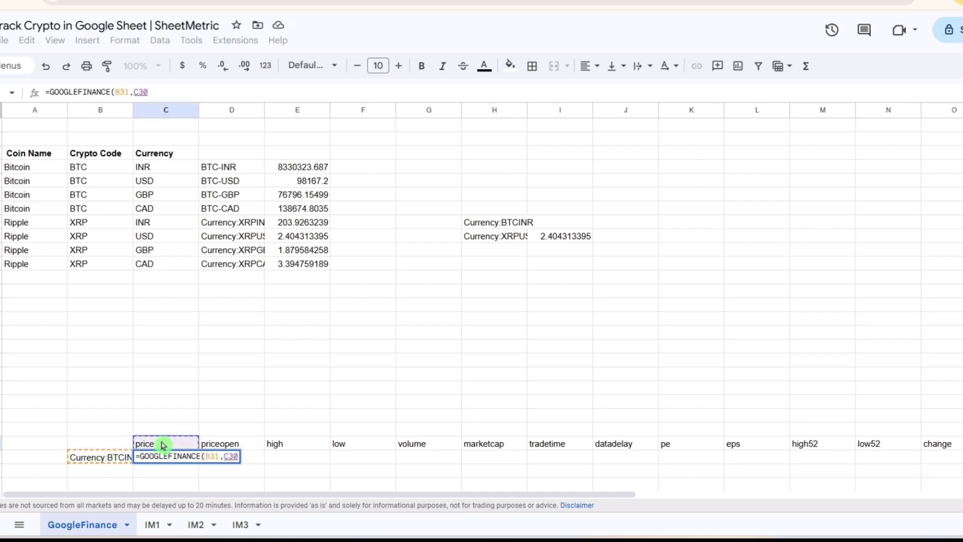
{"action": "type", "text": ")"}
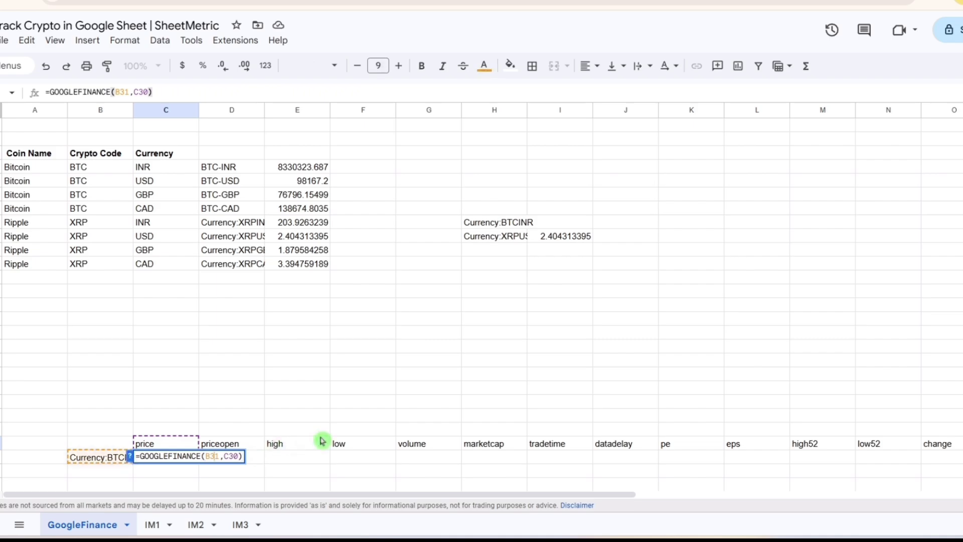
{"action": "key", "text": "F4"}
{"action": "key", "text": "Return"}
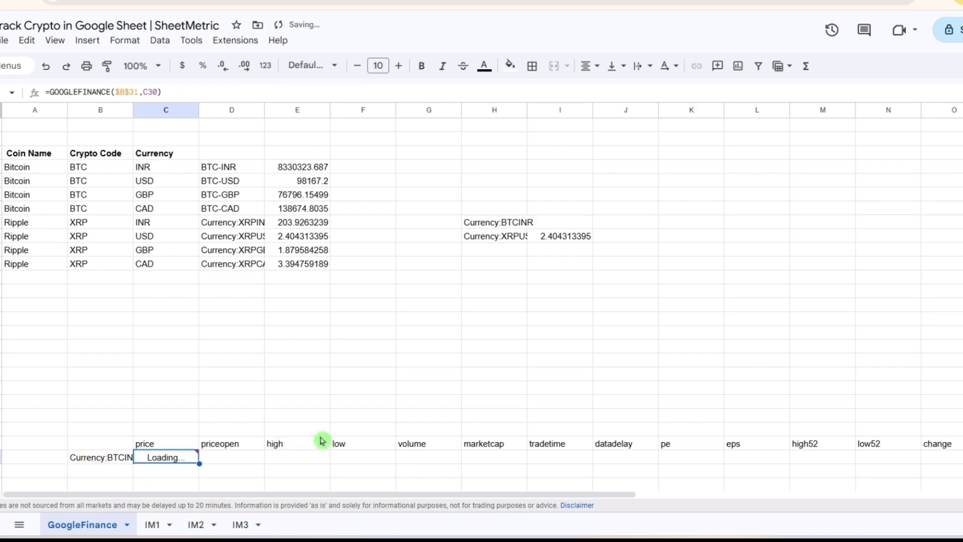
- Fill the C31 formula rightward across row 31 under the remaining attribute names and inspect the filled cells
{"action": "key", "text": "shift+Right"}
{"action": "key", "text": "shift+Right"}
{"action": "key", "text": "shift+Right"}
{"action": "key", "text": "shift+Right"}
{"action": "key", "text": "shift+Right"}
{"action": "key", "text": "shift+Right"}
{"action": "key", "text": "shift+Right"}
{"action": "key", "text": "shift+Right"}
{"action": "key", "text": "shift+Right"}
{"action": "key", "text": "shift+Right"}
{"action": "key", "text": "shift+Right"}
{"action": "key", "text": "shift+Right"}
{"action": "key", "text": "shift+Right"}
{"action": "key", "text": "shift+Right"}
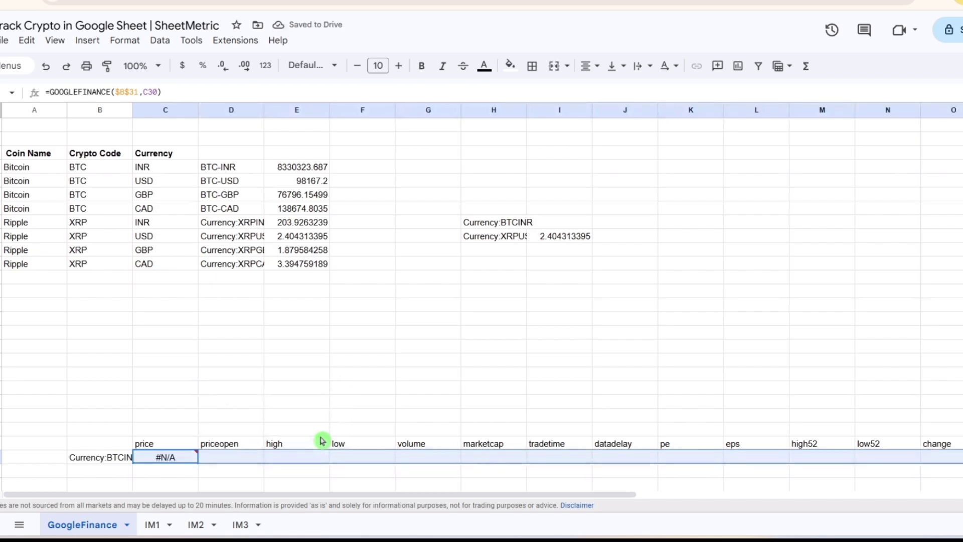
{"action": "key", "text": "shift+Right"}
{"action": "key", "text": "ctrl+r"}
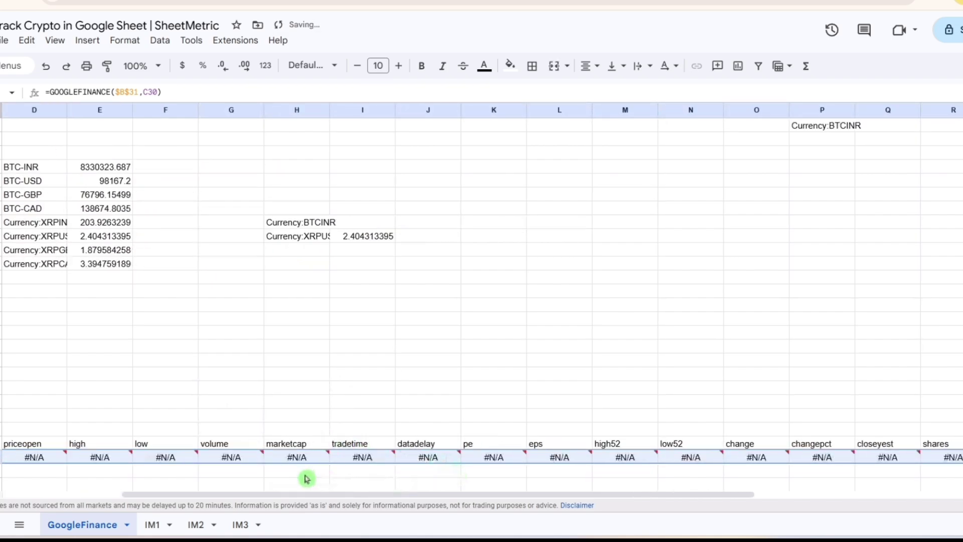
{"action": "left_click_drag", "start_coordinate": [320, 498], "coordinate": [201, 498]}
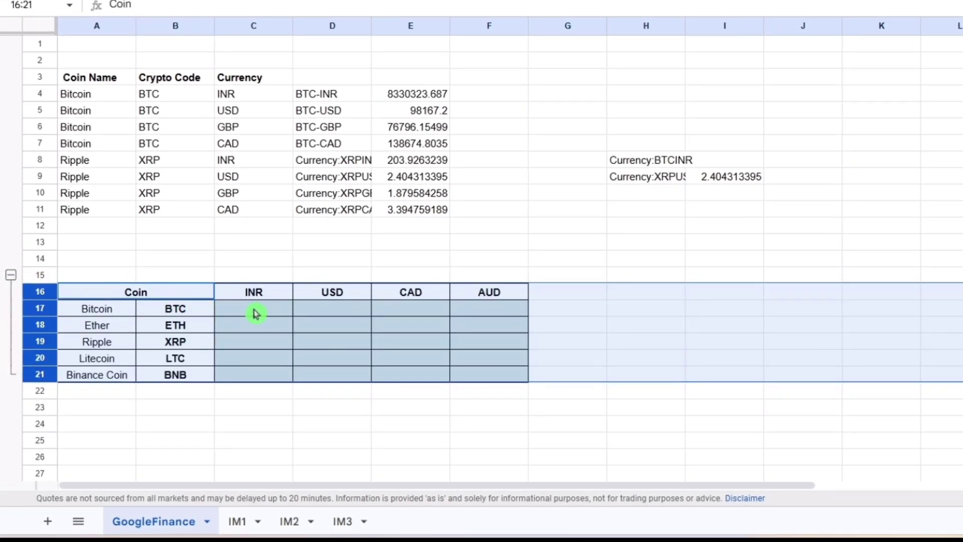
- Enter =GOOGLEFINANCE("Currency:"&$B17&C$16) in C17 for the Bitcoin price in INR
{"action": "left_click", "coordinate": [253, 313]}
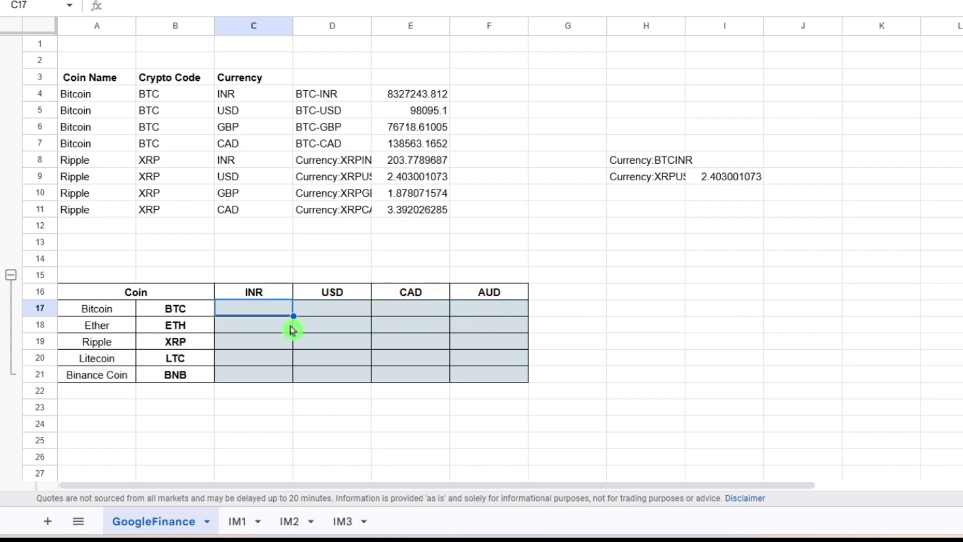
{"action": "type", "text": "=Goo"}
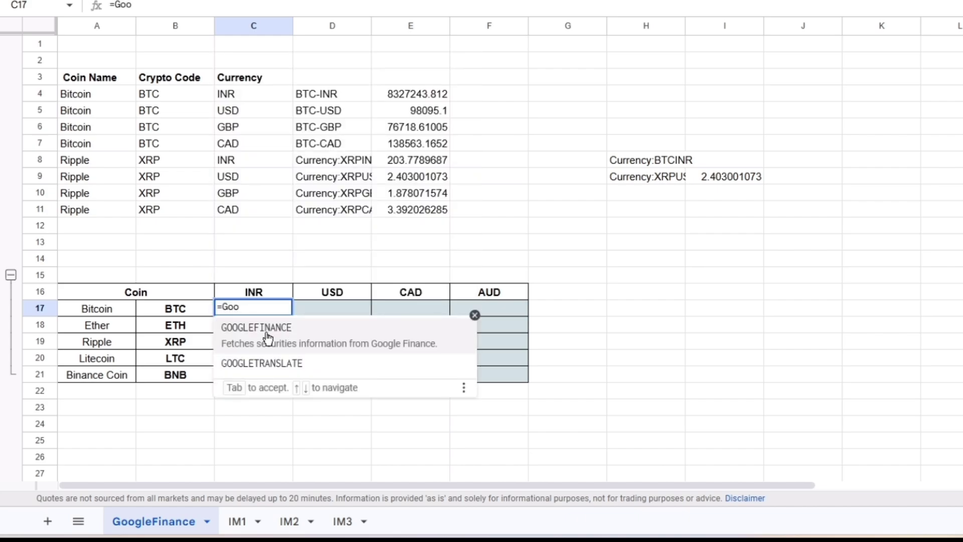
{"action": "left_click", "coordinate": [270, 339]}
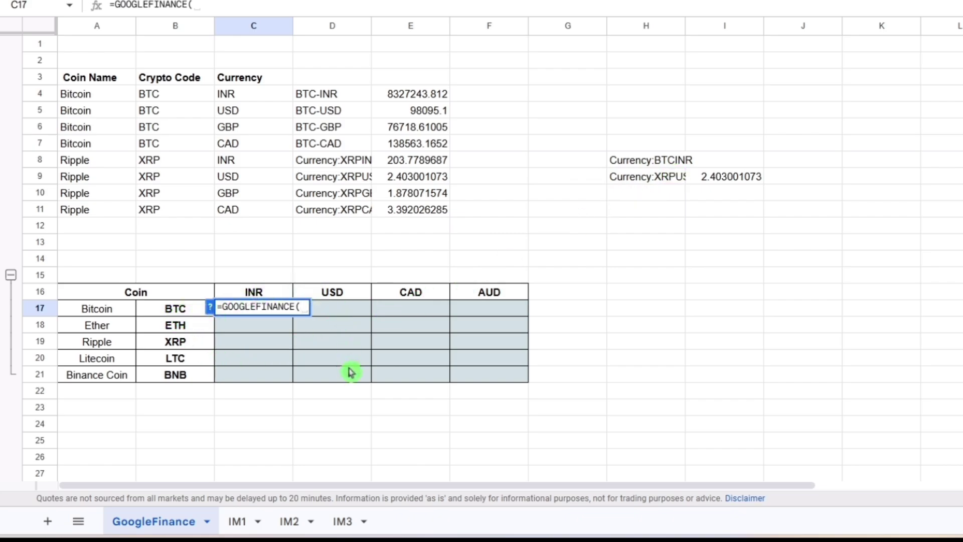
{"action": "type", "text": "Currency:\""}
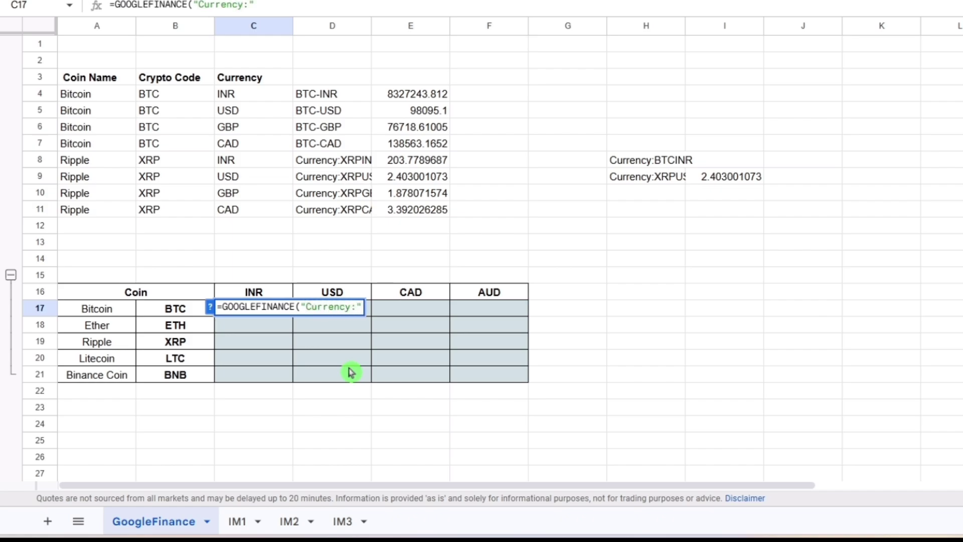
{"action": "type", "text": "&"}
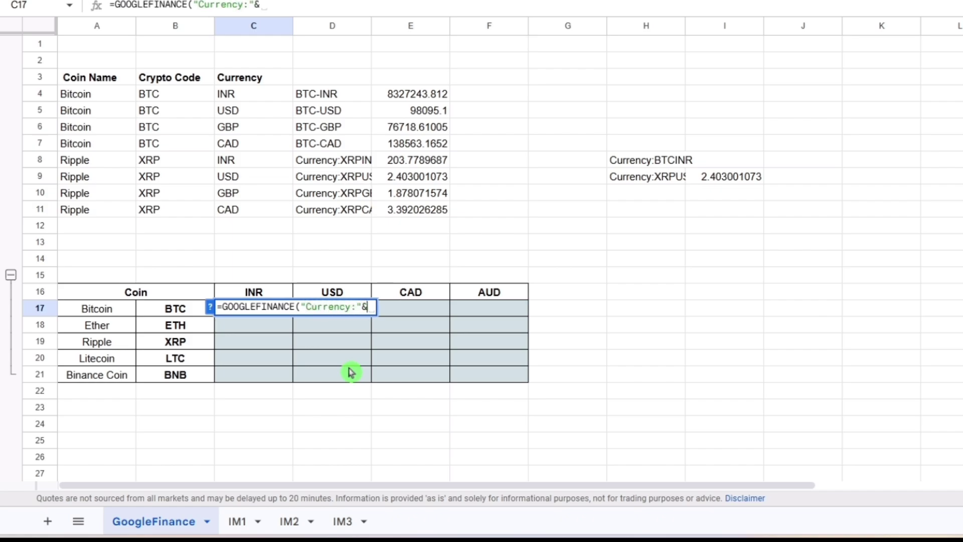
{"action": "left_click", "coordinate": [195, 318]}
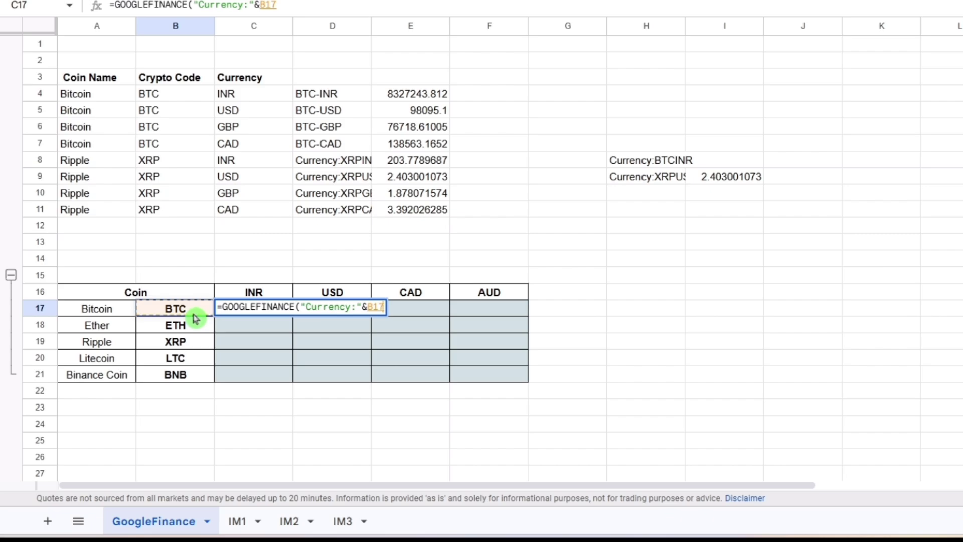
{"action": "type", "text": "31"}
{"action": "key", "text": "F4"}
{"action": "type", "text": "&"}
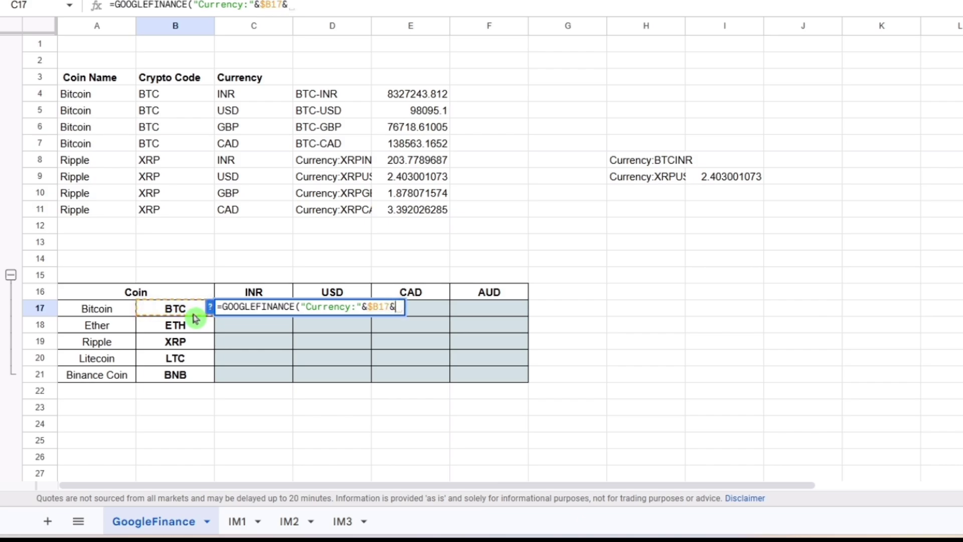
{"action": "left_click", "coordinate": [256, 292]}
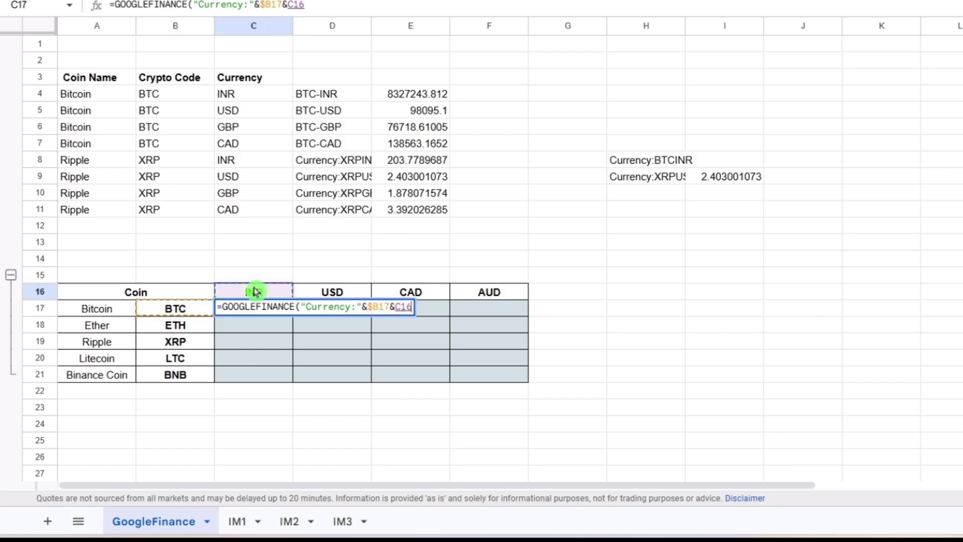
{"action": "key", "text": "F4"}
{"action": "key", "text": "F4"}
{"action": "key", "text": "Return"}
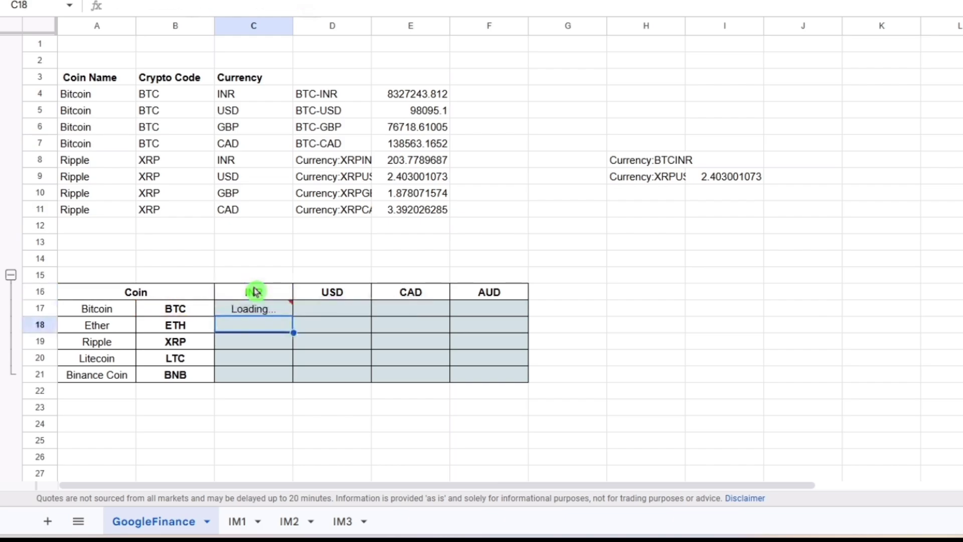
- Fill the C17 formula rightward through F17 for the USD, CAD and AUD columns
{"action": "key", "text": "Up"}
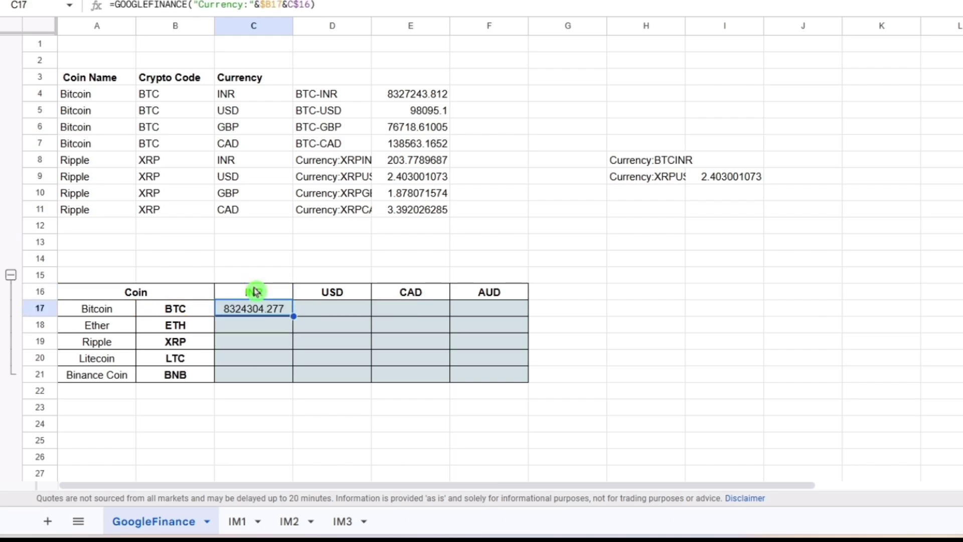
{"action": "key", "text": "shift+Right"}
{"action": "key", "text": "shift+Right"}
{"action": "key", "text": "shift+Right"}
{"action": "key", "text": "ctrl+r"}
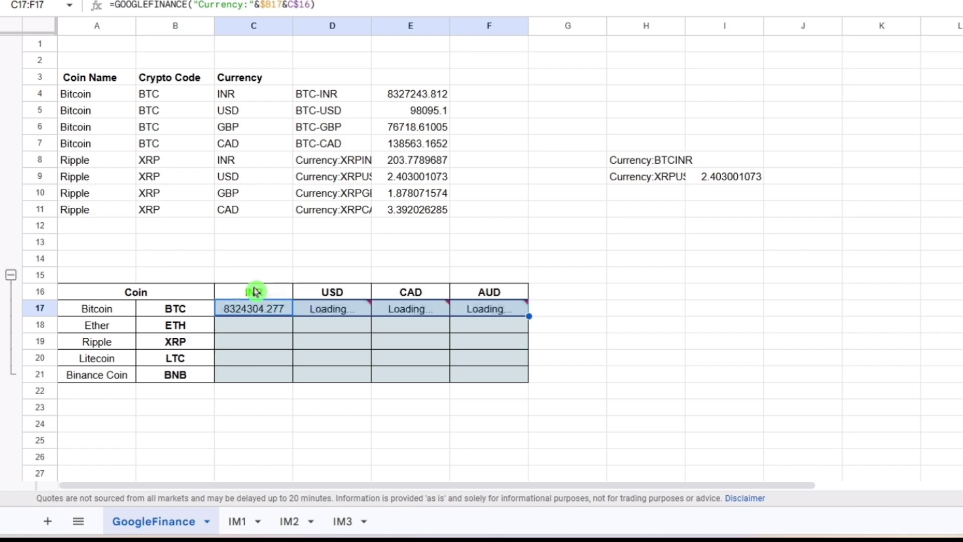
- Fill the Bitcoin row's formulas down to row 21 for Ether, Ripple, Litecoin and Binance Coin
{"action": "key", "text": "shift+Down"}
{"action": "key", "text": "shift+Down"}
{"action": "key", "text": "shift+Down"}
{"action": "key", "text": "shift+Down"}
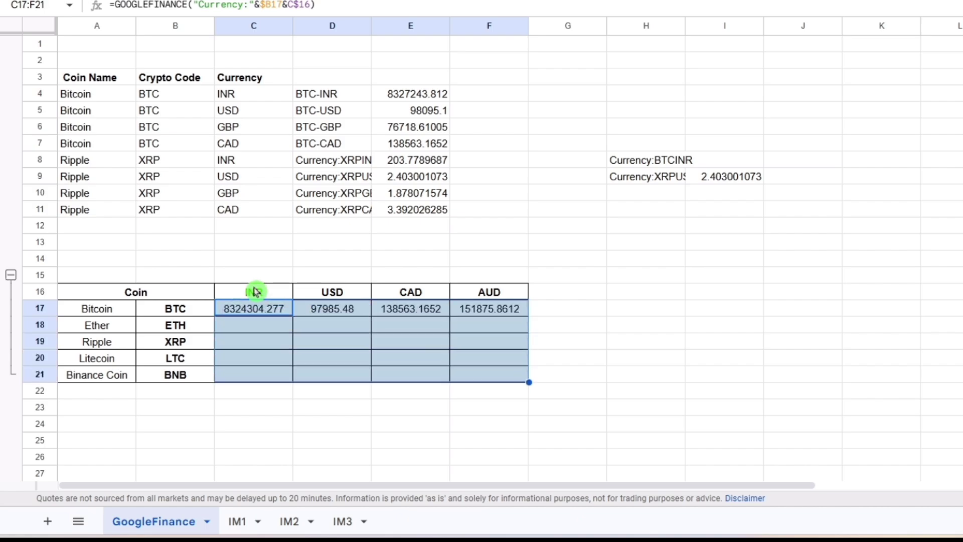
{"action": "key", "text": "ctrl+d"}
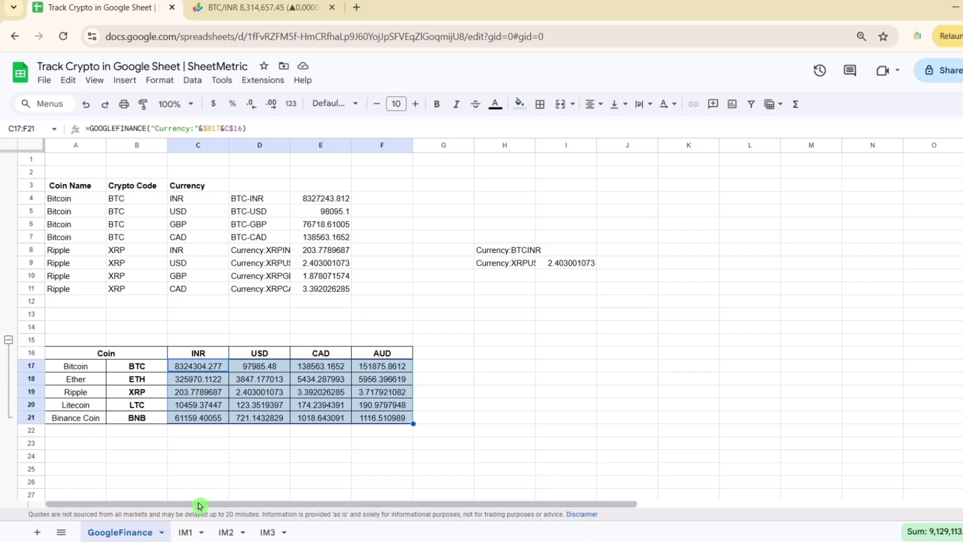
- On sheet IM1, open the CoinMarketCap link from A1 and examine the site's cryptocurrency price table
{"action": "left_click", "coordinate": [185, 534]}
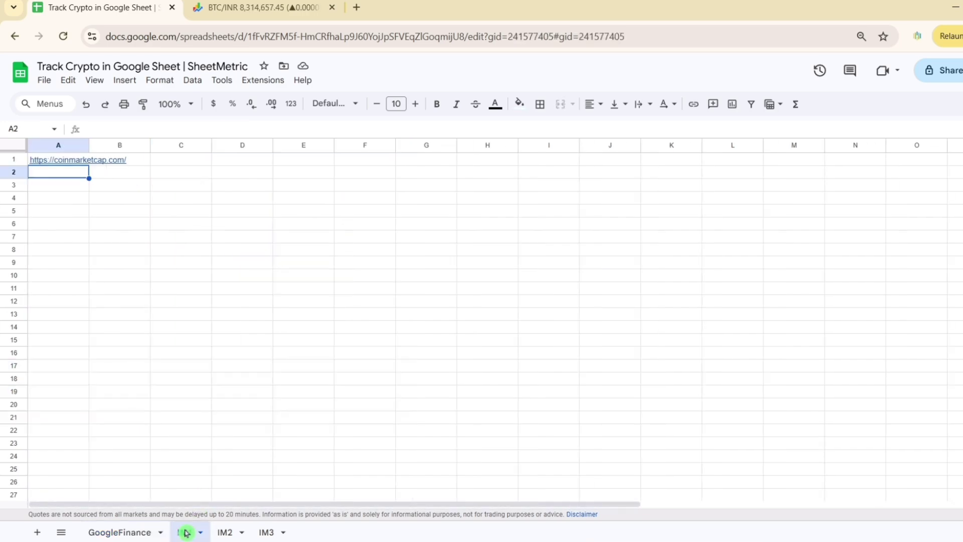
{"action": "left_click", "coordinate": [73, 161]}
{"action": "left_click", "coordinate": [80, 178]}
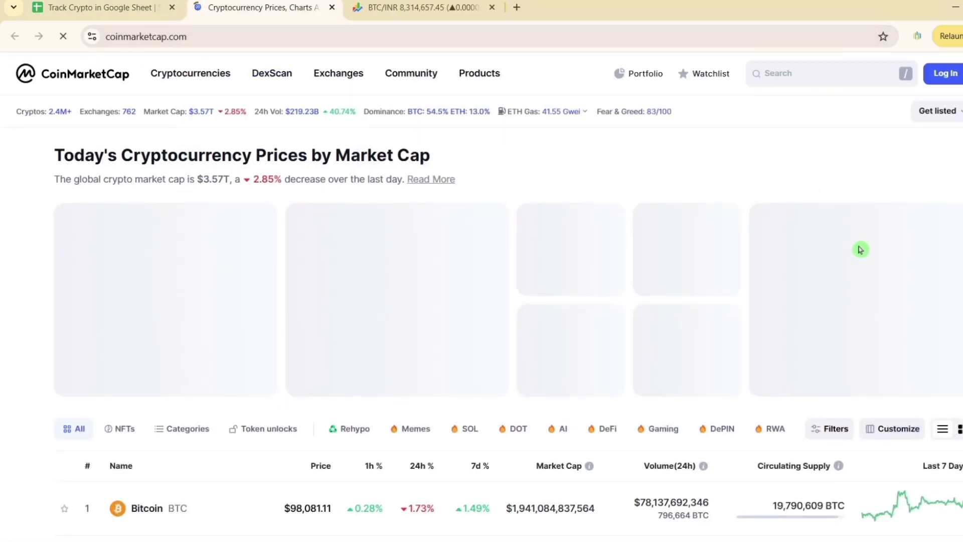
{"action": "scroll", "coordinate": [419, 152], "scroll_direction": "down", "scroll_amount": 5}
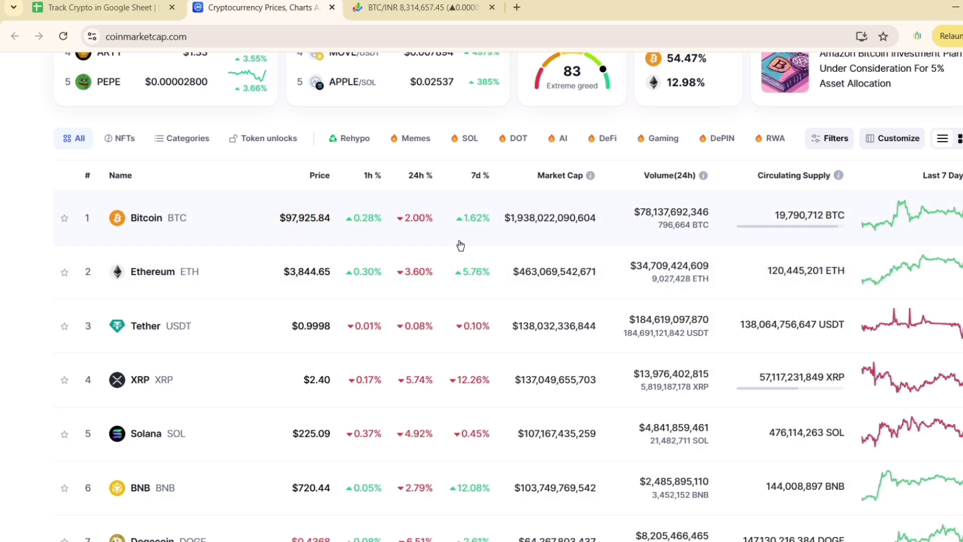
- Back in the spreadsheet, enter =IMPORTHTML(A1,"table",1) in A3 of sheet IM1 and allow access to external data
{"action": "left_click", "coordinate": [100, 7]}
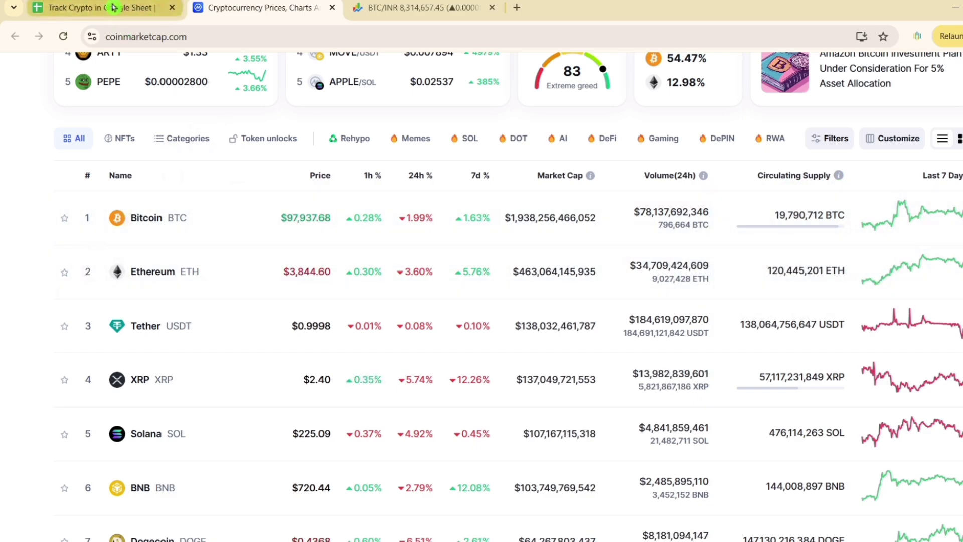
{"action": "left_click", "coordinate": [64, 190]}
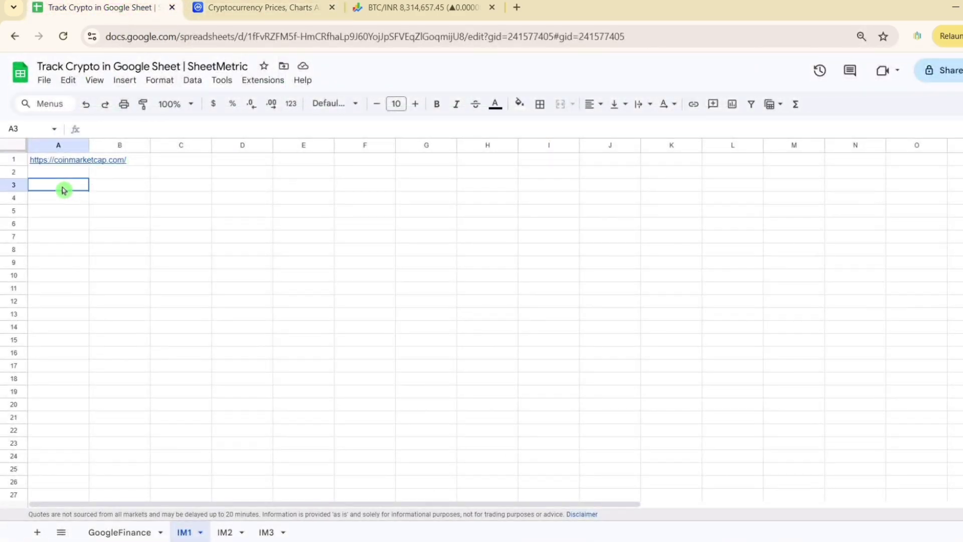
{"action": "type", "text": "=I"}
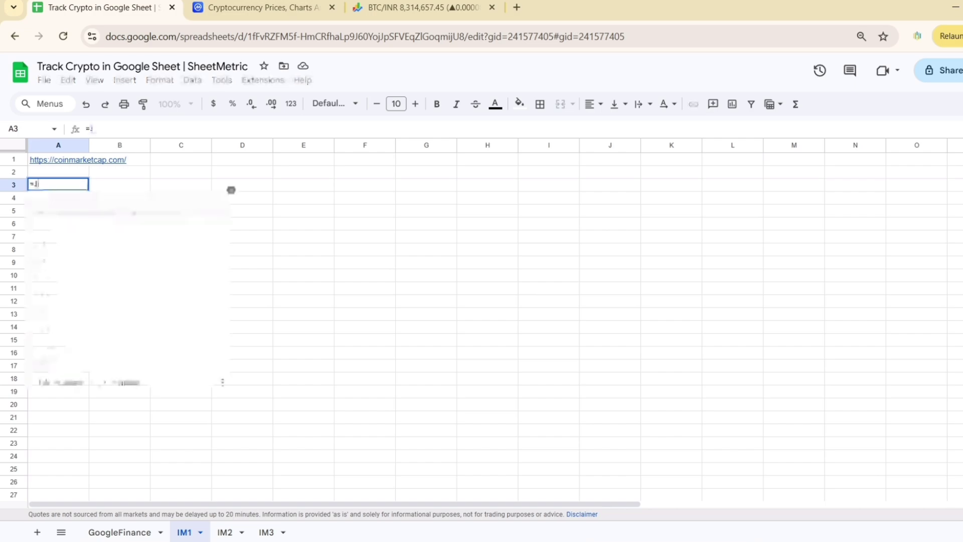
{"action": "type", "text": "mport"}
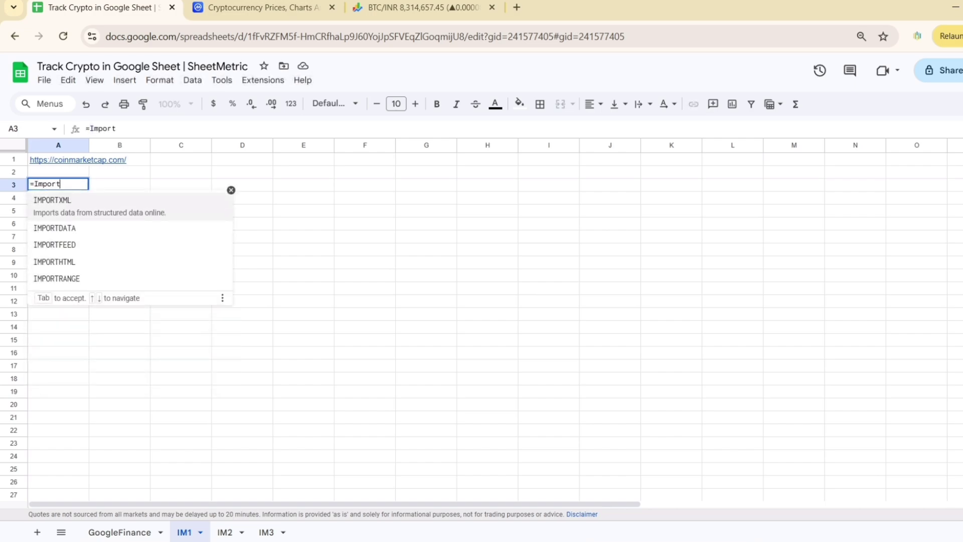
{"action": "type", "text": "h"}
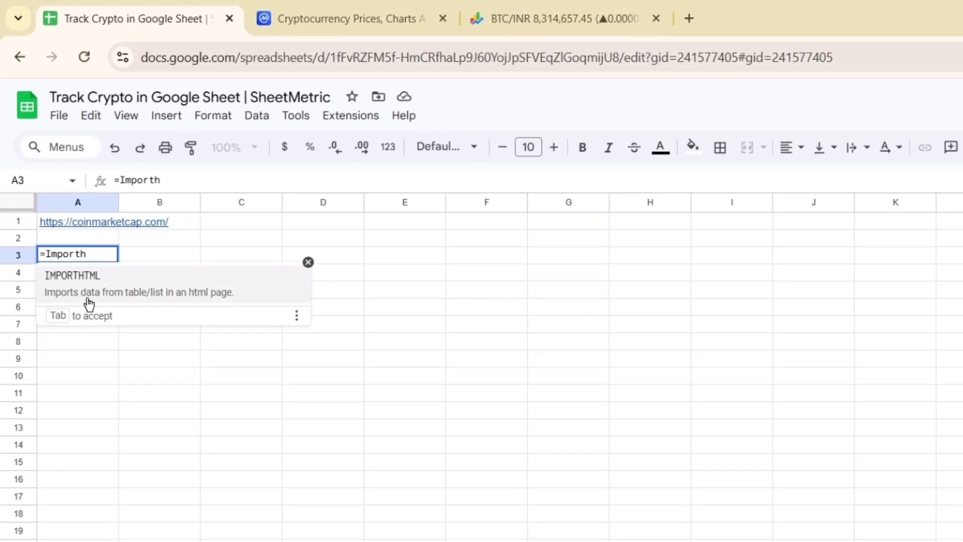
{"action": "left_click", "coordinate": [151, 299]}
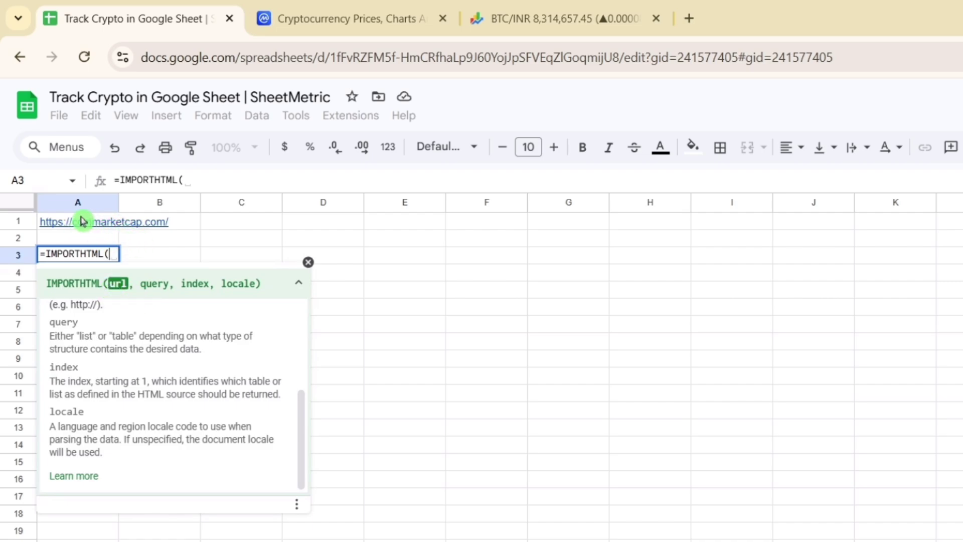
{"action": "mouse_move", "coordinate": [83, 218]}
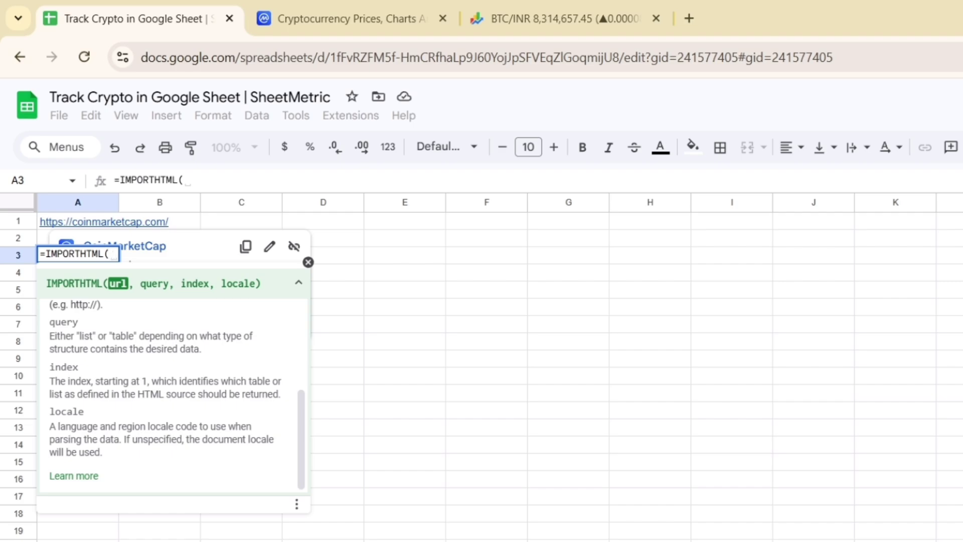
{"action": "left_click", "coordinate": [90, 224]}
{"action": "type", "text": ","}
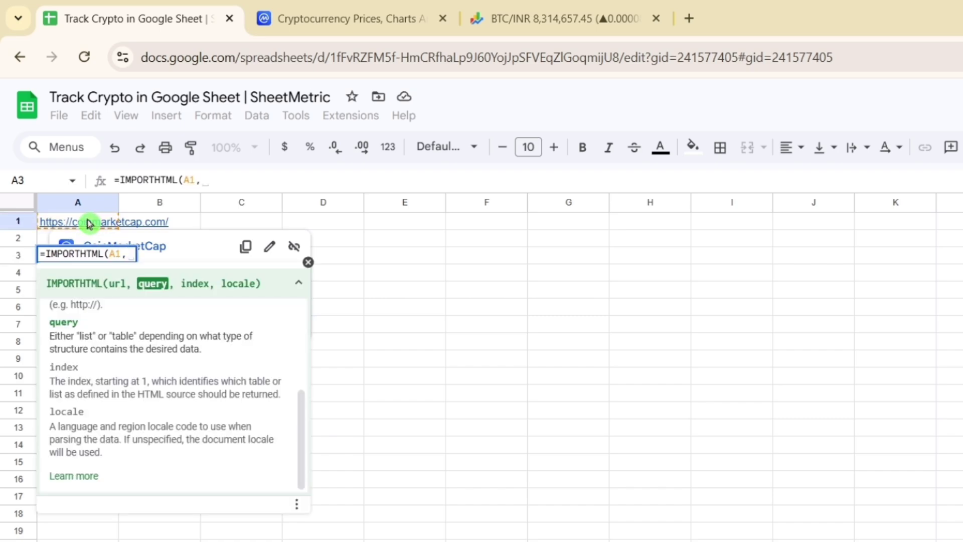
{"action": "type", "text": "\"table"}
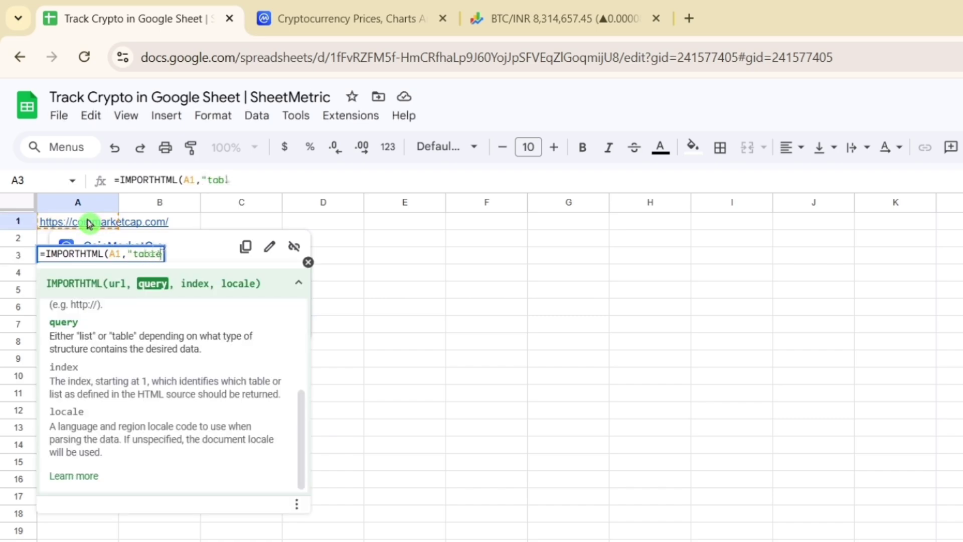
{"action": "type", "text": "\",1)"}
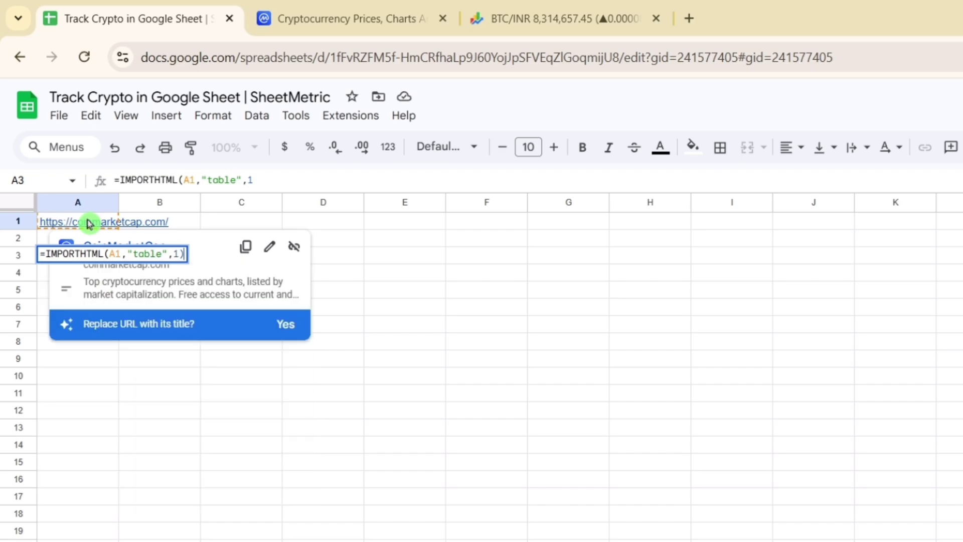
{"action": "key", "text": "Return"}
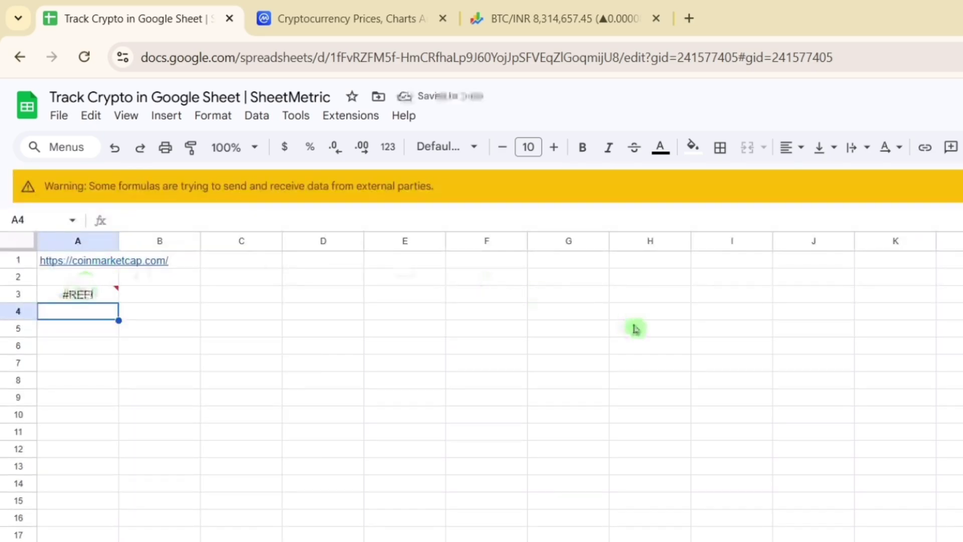
{"action": "left_click", "coordinate": [961, 186]}
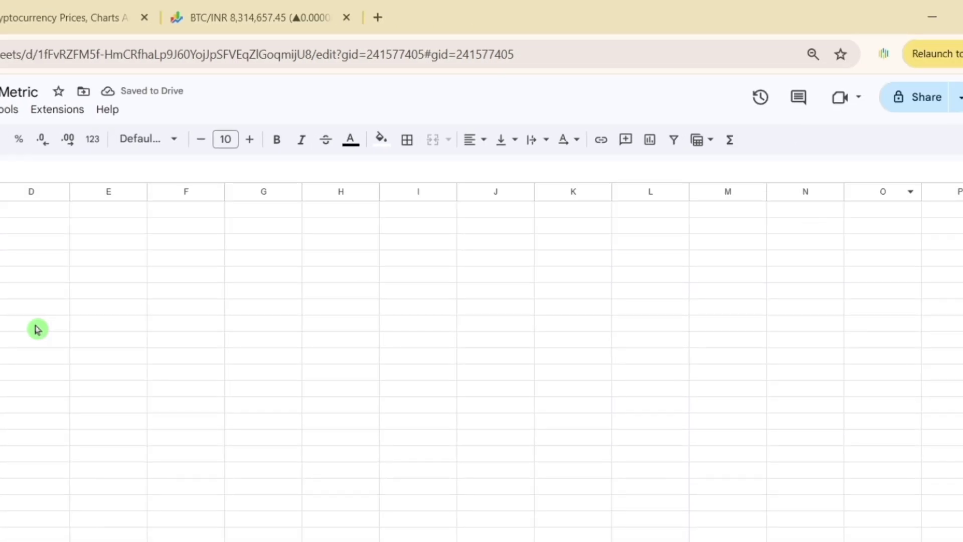
- Examine the imported CoinMarketCap table's columns from Name to Circulating Supply and its coin rows down to row 21
{"action": "left_click", "coordinate": [205, 270]}
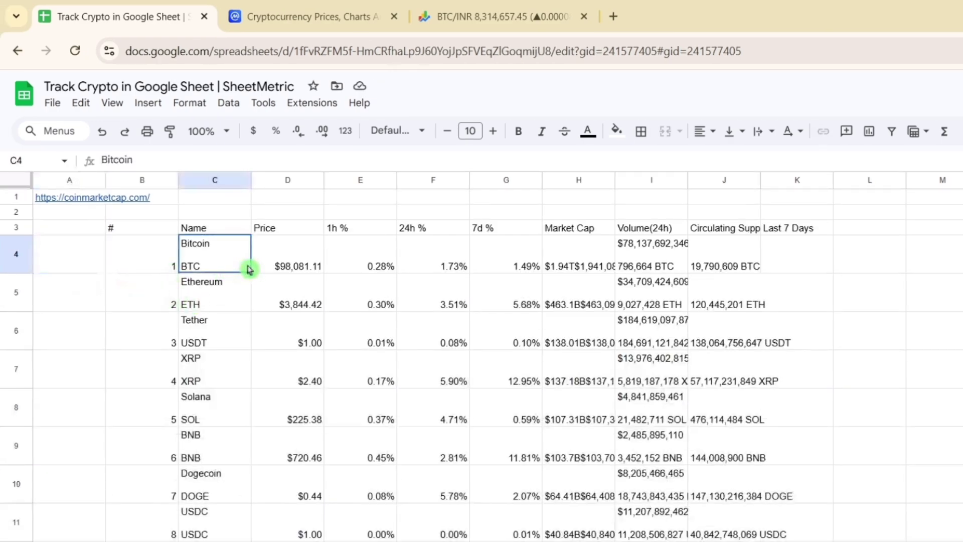
{"action": "key", "text": "Right"}
{"action": "key", "text": "Right"}
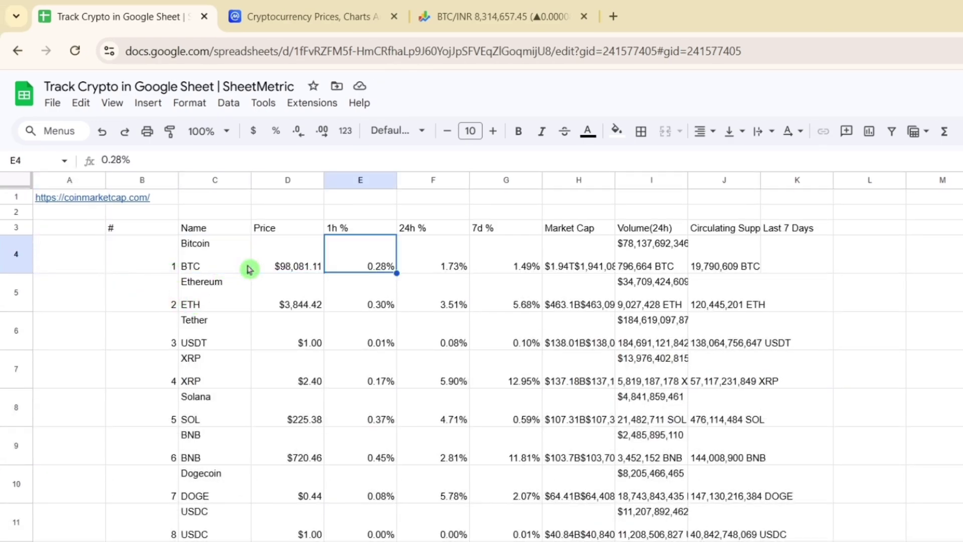
{"action": "key", "text": "Up"}
{"action": "key", "text": "Right"}
{"action": "key", "text": "Down"}
{"action": "key", "text": "Up"}
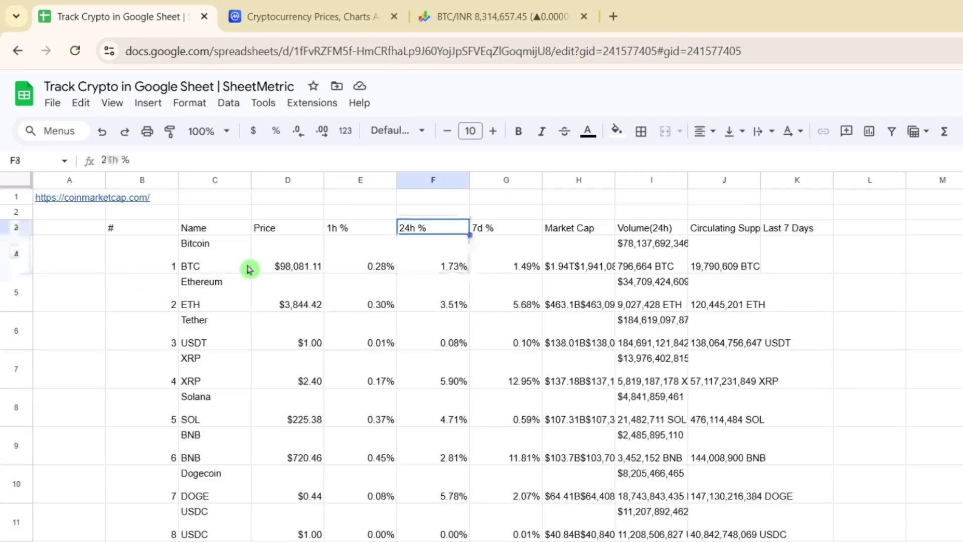
{"action": "key", "text": "Right"}
{"action": "key", "text": "Right"}
{"action": "key", "text": "Right"}
{"action": "key", "text": "Right"}
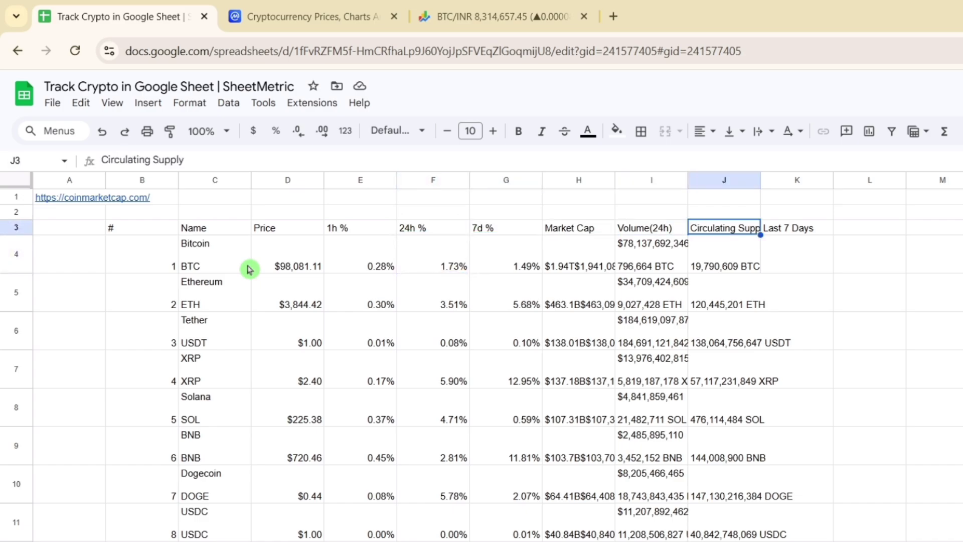
{"action": "key", "text": "Down"}
{"action": "key", "text": "Down"}
{"action": "key", "text": "Down"}
{"action": "key", "text": "Down"}
{"action": "key", "text": "Down"}
{"action": "key", "text": "Down"}
{"action": "key", "text": "Down"}
{"action": "key", "text": "Down"}
{"action": "key", "text": "Down"}
{"action": "key", "text": "Down"}
{"action": "key", "text": "Down"}
{"action": "key", "text": "Down"}
{"action": "key", "text": "Down"}
{"action": "key", "text": "Down"}
{"action": "key", "text": "Down"}
{"action": "key", "text": "Down"}
{"action": "key", "text": "Down"}
{"action": "key", "text": "Down"}
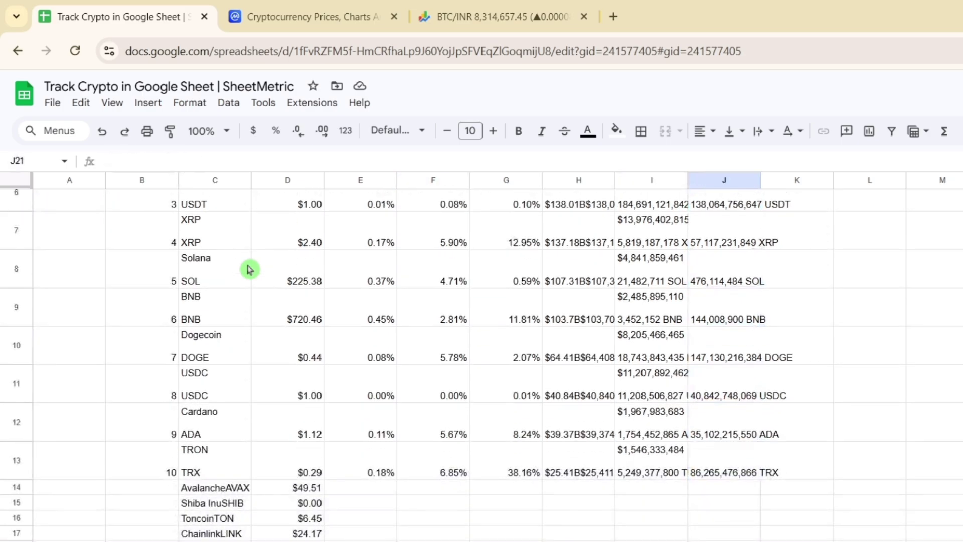
{"action": "key", "text": "Up"}
{"action": "key", "text": "Up"}
{"action": "key", "text": "Up"}
{"action": "key", "text": "Up"}
{"action": "key", "text": "Up"}
{"action": "key", "text": "Up"}
{"action": "key", "text": "Up"}
{"action": "key", "text": "Up"}
{"action": "key", "text": "Up"}
{"action": "key", "text": "Up"}
{"action": "key", "text": "Up"}
{"action": "key", "text": "Up"}
{"action": "key", "text": "Up"}
{"action": "key", "text": "Up"}
{"action": "key", "text": "Up"}
{"action": "key", "text": "Up"}
{"action": "key", "text": "Up"}
{"action": "key", "text": "Up"}
{"action": "key", "text": "Up"}
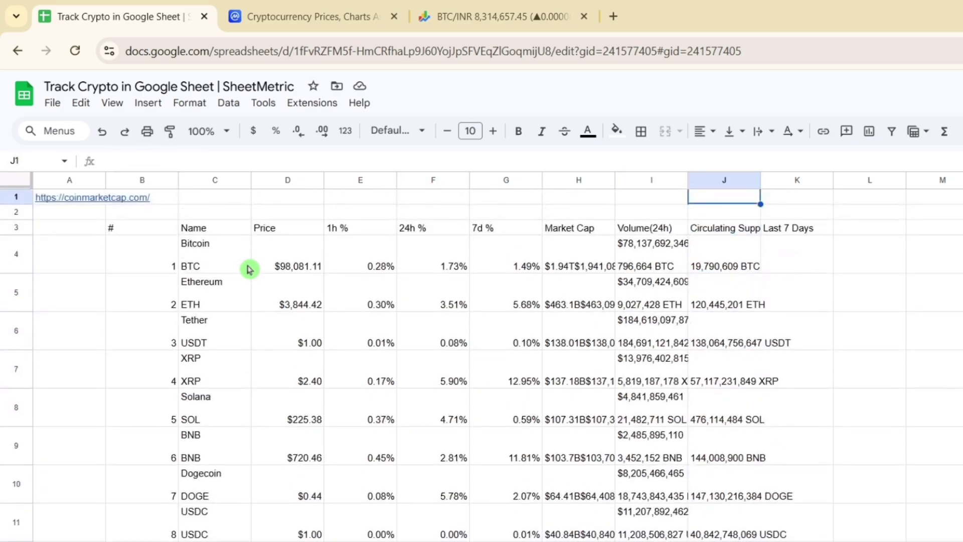
- On sheet IM2, open the Moneycontrol link from A1 and examine the site's Top Cryptos table in INR
{"action": "left_click", "coordinate": [220, 532]}
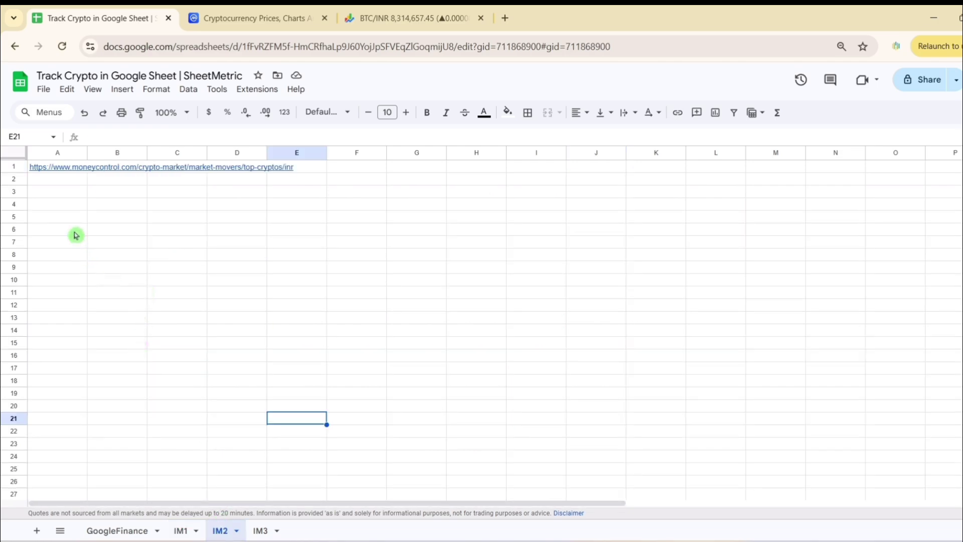
{"action": "left_click", "coordinate": [68, 196]}
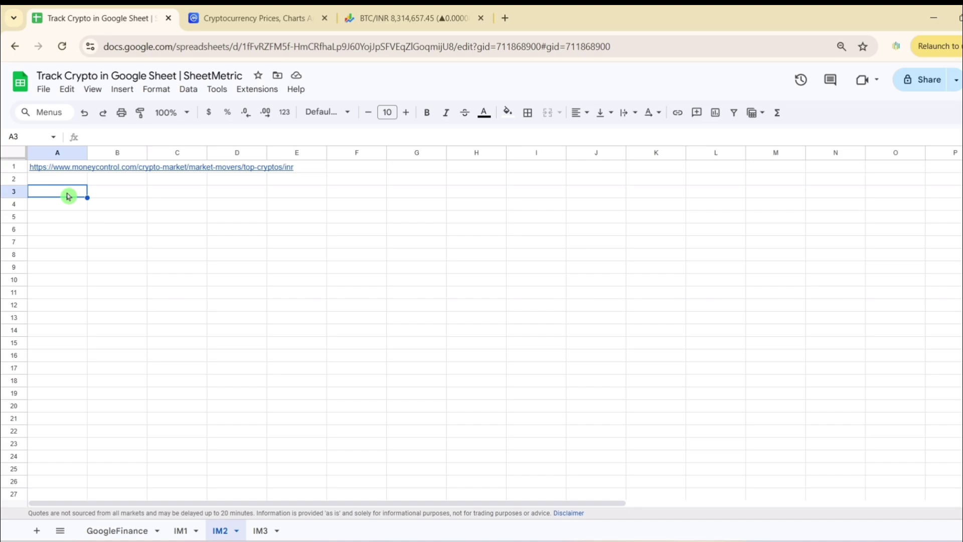
{"action": "left_click", "coordinate": [64, 169]}
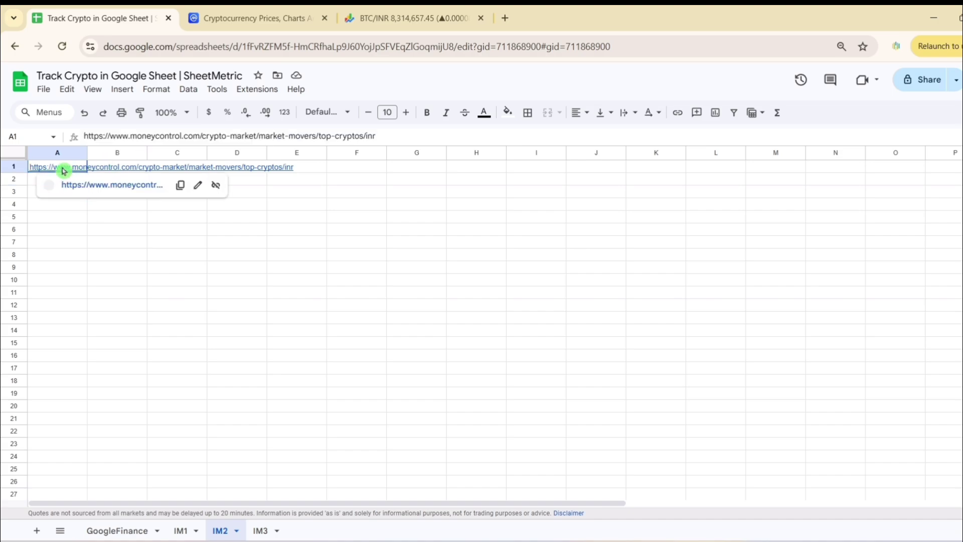
{"action": "left_click", "coordinate": [78, 186]}
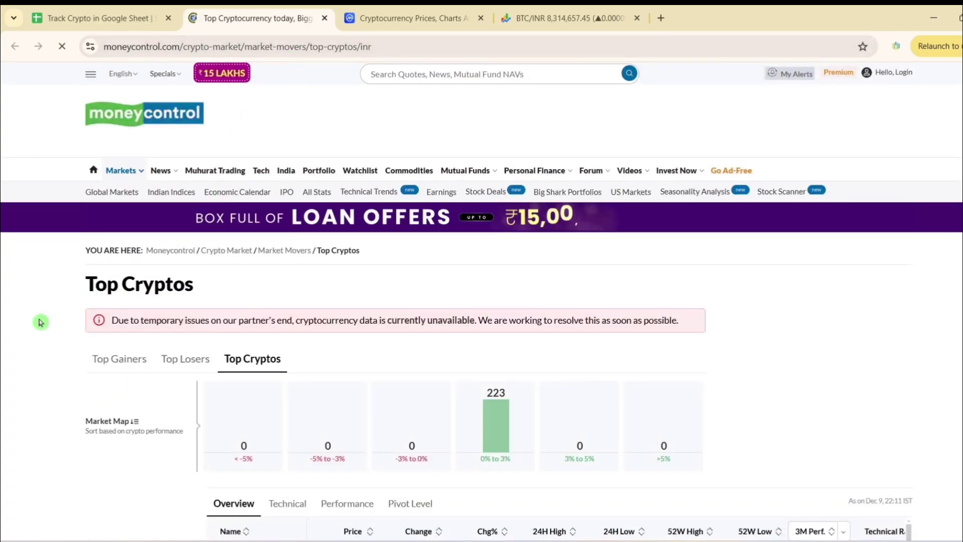
{"action": "scroll", "coordinate": [41, 322], "scroll_direction": "down", "scroll_amount": 7}
{"action": "scroll", "coordinate": [40, 322], "scroll_direction": "up", "scroll_amount": 4}
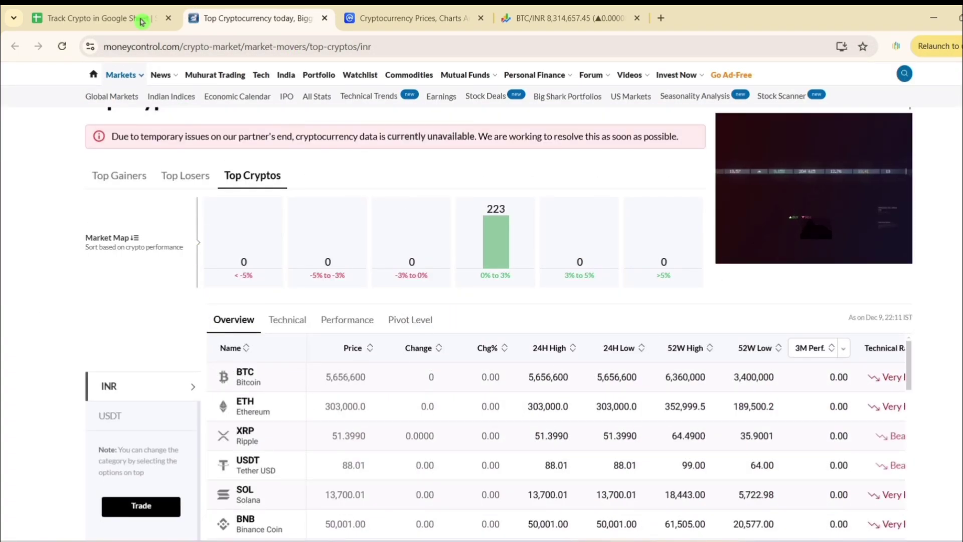
- Back in the spreadsheet, enter =IMPORTHTML(A1,"table",2) in A3 of sheet IM2 to import Moneycontrol's table
{"action": "left_click", "coordinate": [115, 9]}
{"action": "left_click", "coordinate": [70, 195]}
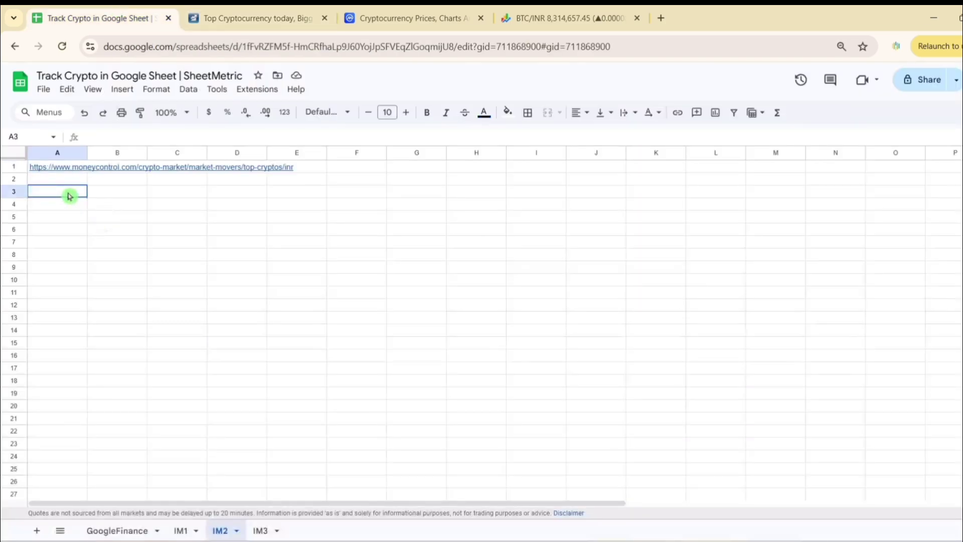
{"action": "type", "text": "=Im"}
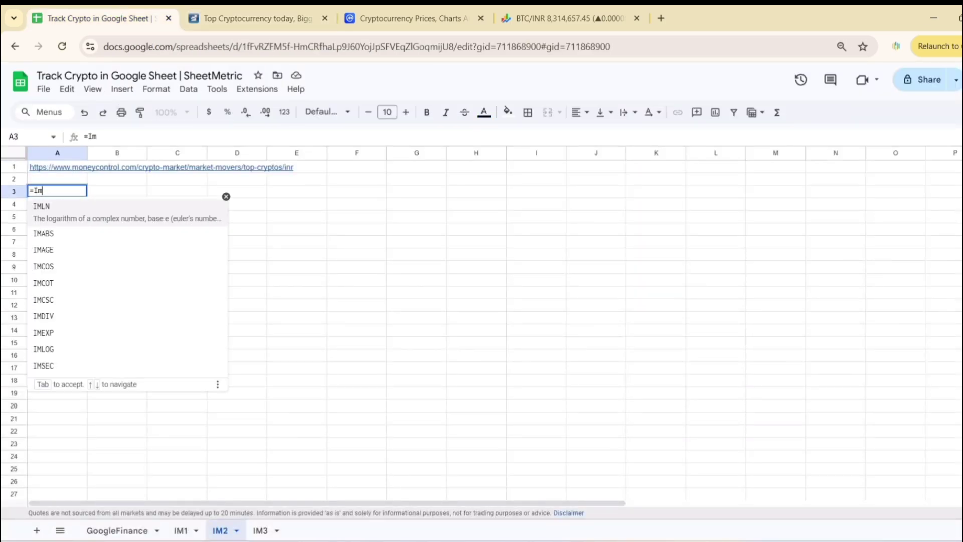
{"action": "type", "text": "por"}
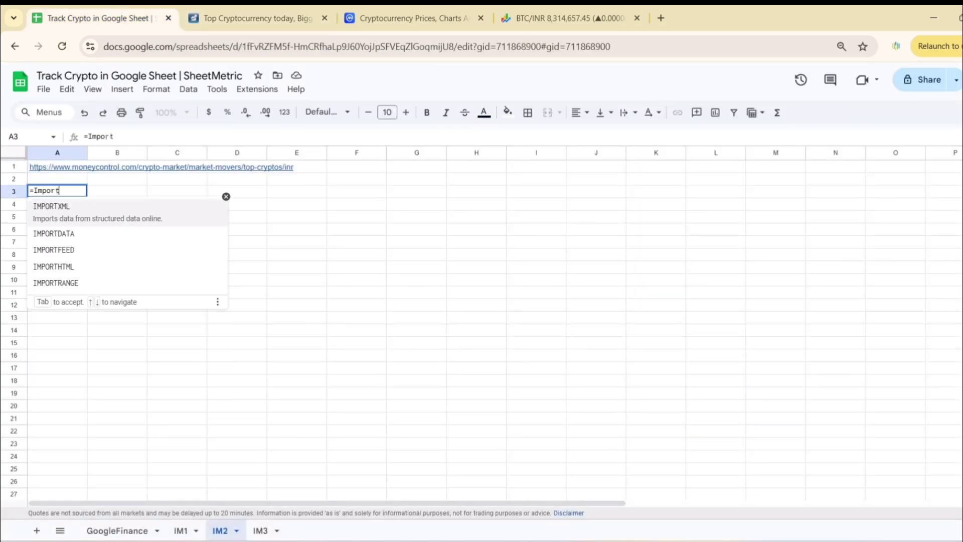
{"action": "type", "text": "t"}
{"action": "left_click", "coordinate": [86, 260]}
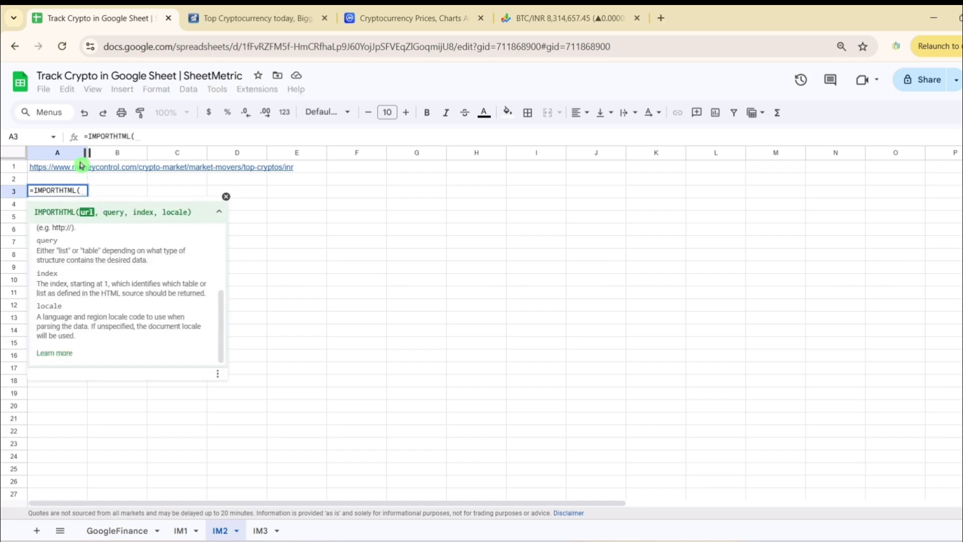
{"action": "left_click", "coordinate": [73, 168]}
{"action": "type", "text": ",\""}
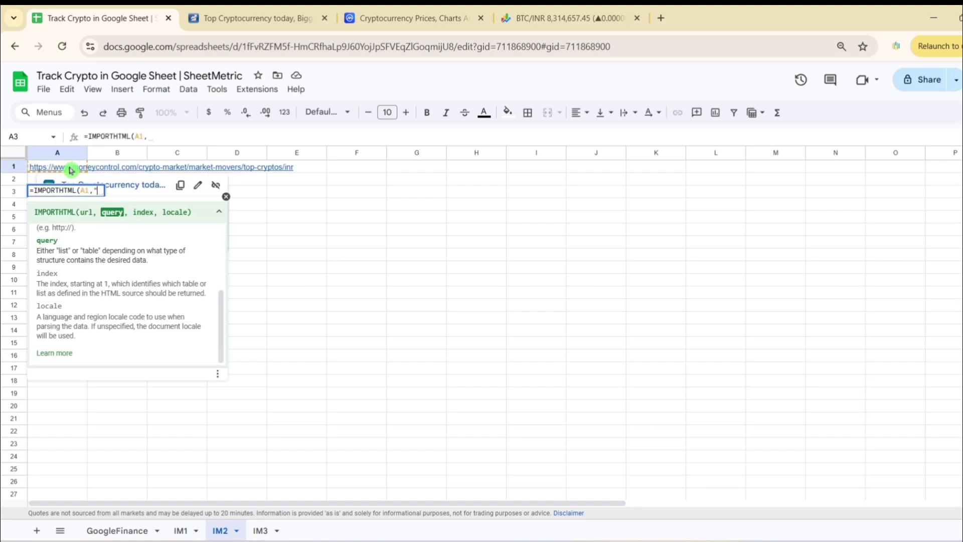
{"action": "type", "text": "table\",2"}
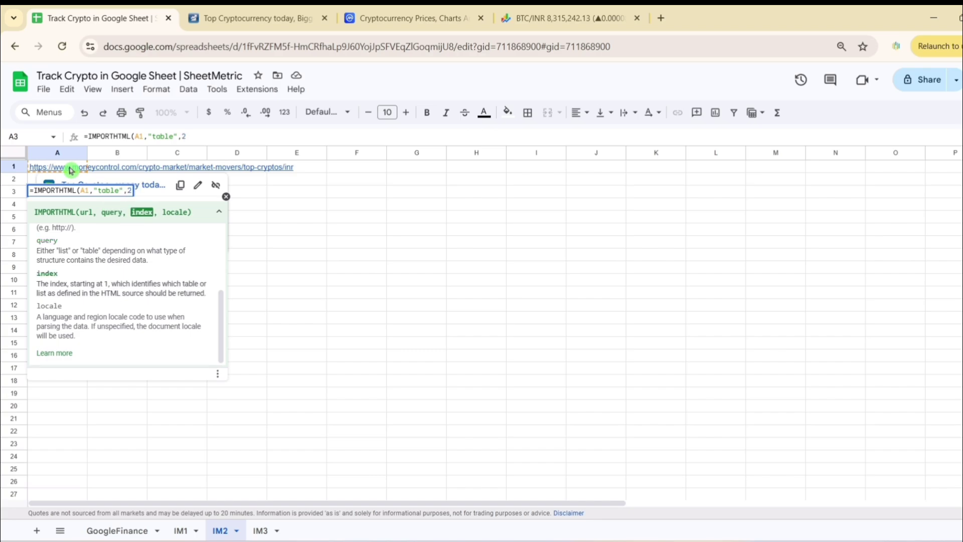
{"action": "key", "text": "Return"}
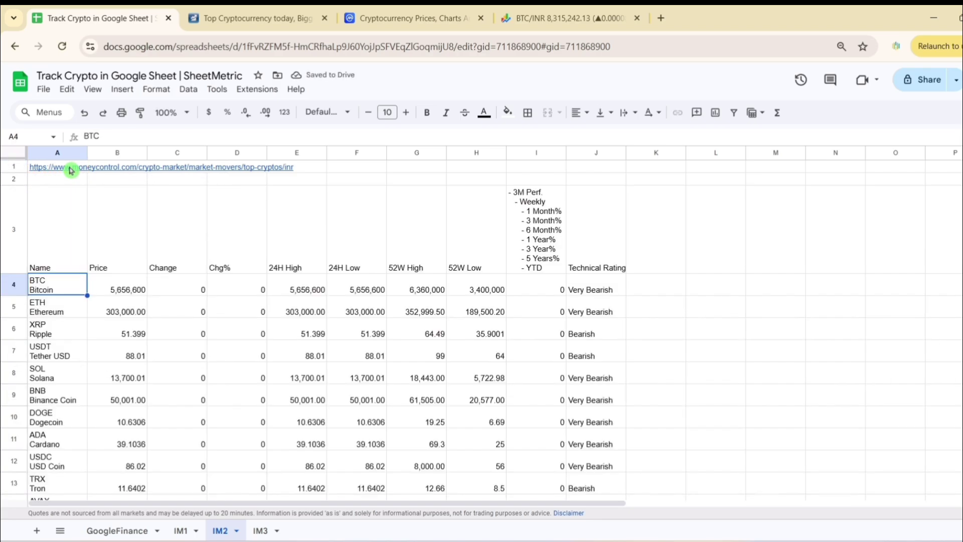
- Examine the coin rows of the imported Moneycontrol table down to row 15
{"action": "key", "text": "Up"}
{"action": "key", "text": "Down"}
{"action": "key", "text": "Down"}
{"action": "key", "text": "Down"}
{"action": "key", "text": "Down"}
{"action": "key", "text": "Down"}
{"action": "key", "text": "Down"}
{"action": "key", "text": "Down"}
{"action": "key", "text": "Down"}
{"action": "key", "text": "Down"}
{"action": "key", "text": "Down"}
{"action": "key", "text": "Down"}
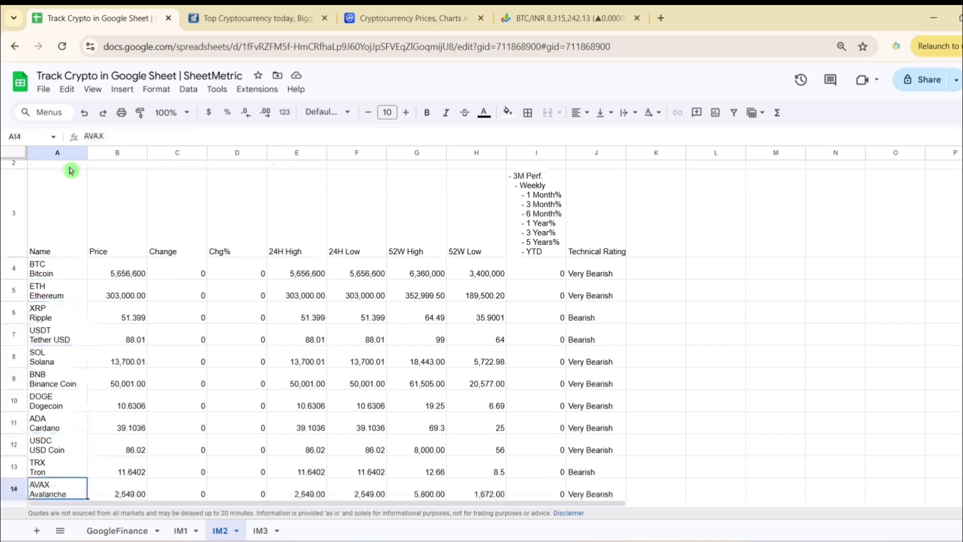
{"action": "key", "text": "Down"}
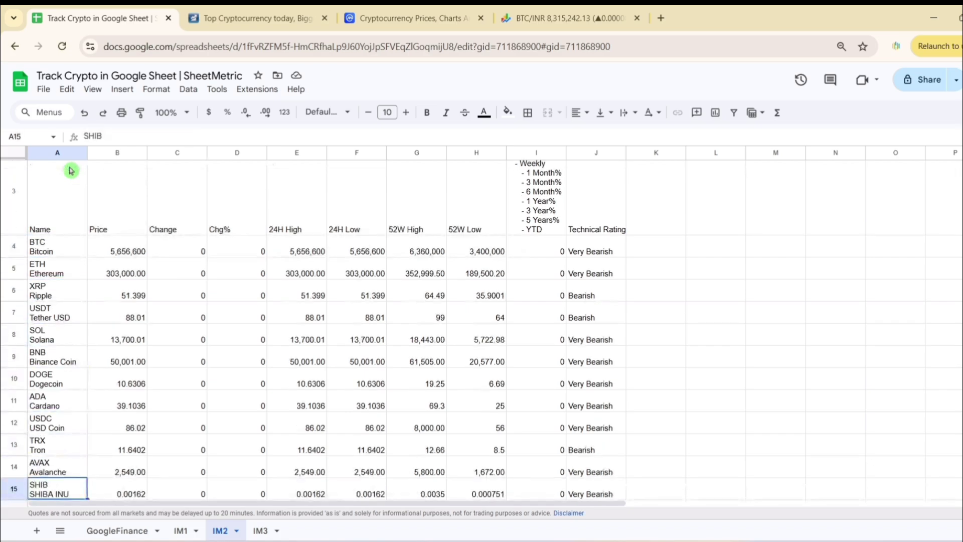
- On sheet IM3, open the TradingView all-crypto prices link from A1
{"action": "left_click", "coordinate": [260, 530]}
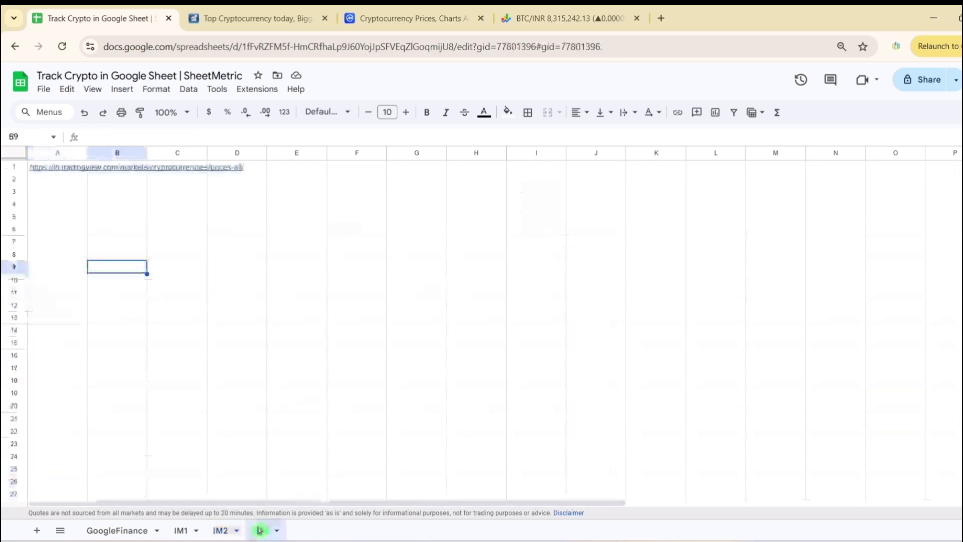
{"action": "left_click", "coordinate": [65, 172]}
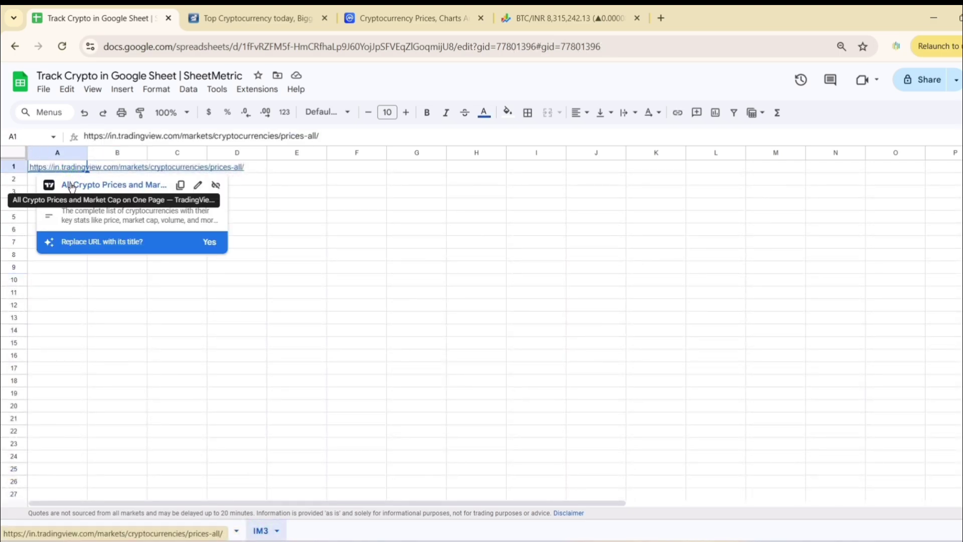
{"action": "left_click", "coordinate": [71, 185]}
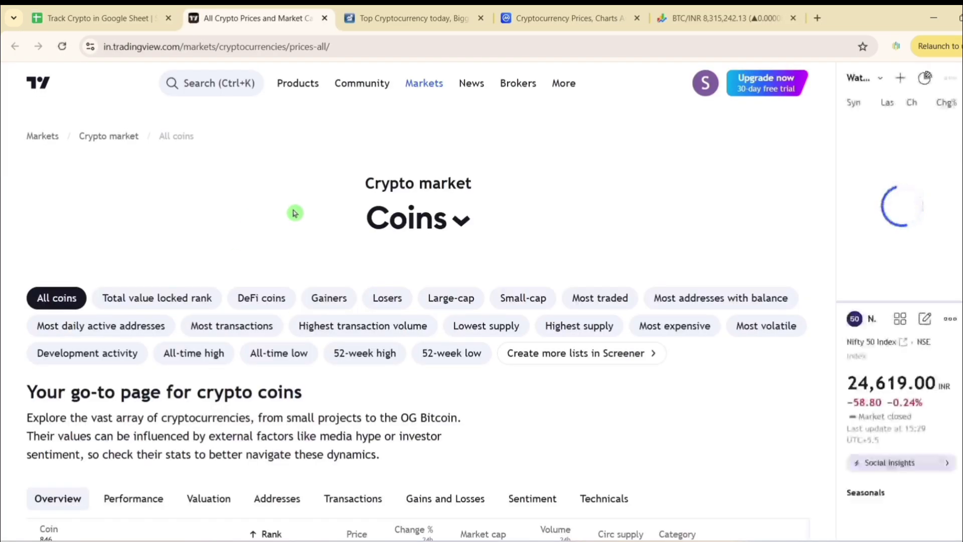
- After viewing TradingView's coin table, return to the spreadsheet and enter =IMPORTHTML(A1,"table",1) in A3 of sheet IM3 to import it
{"action": "scroll", "coordinate": [772, 329], "scroll_direction": "down", "scroll_amount": 6}
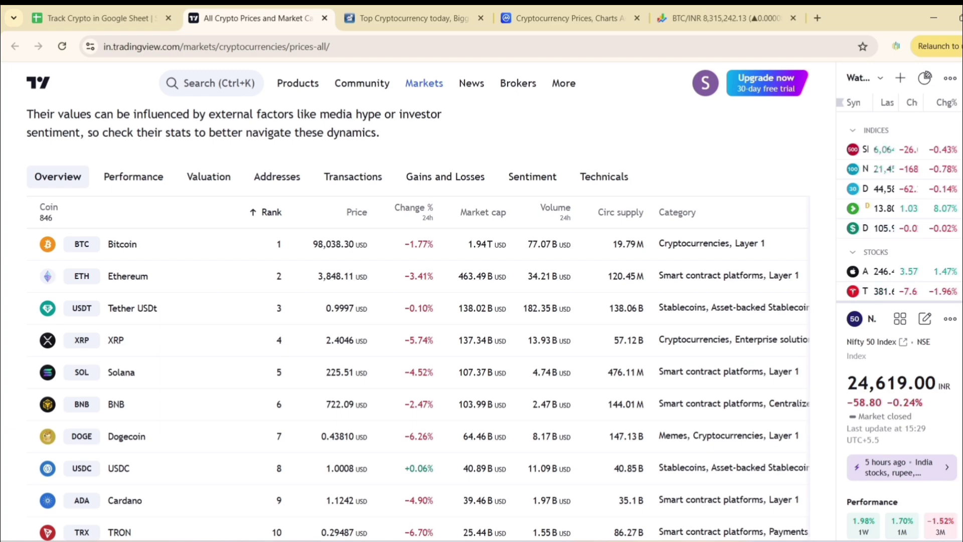
{"action": "left_click", "coordinate": [118, 10]}
{"action": "left_click", "coordinate": [64, 194]}
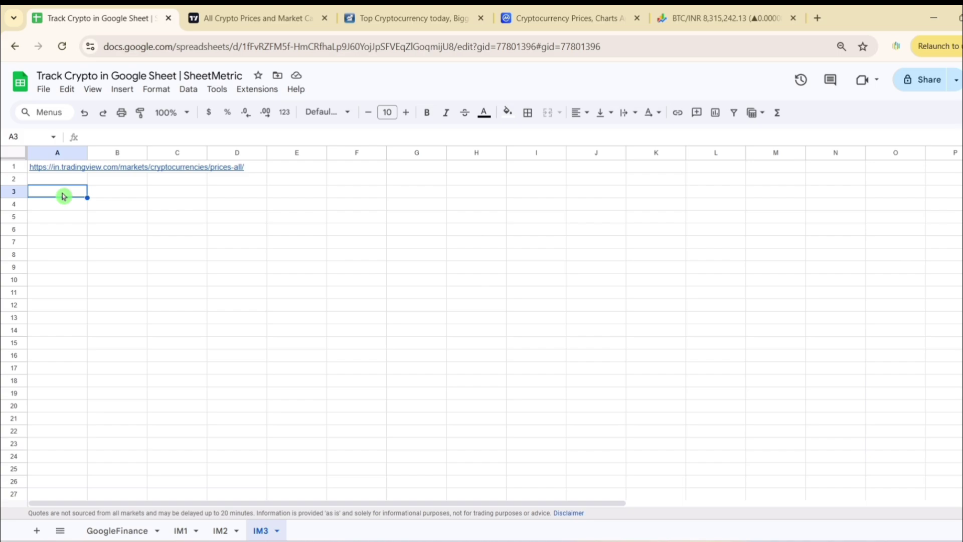
{"action": "type", "text": "="}
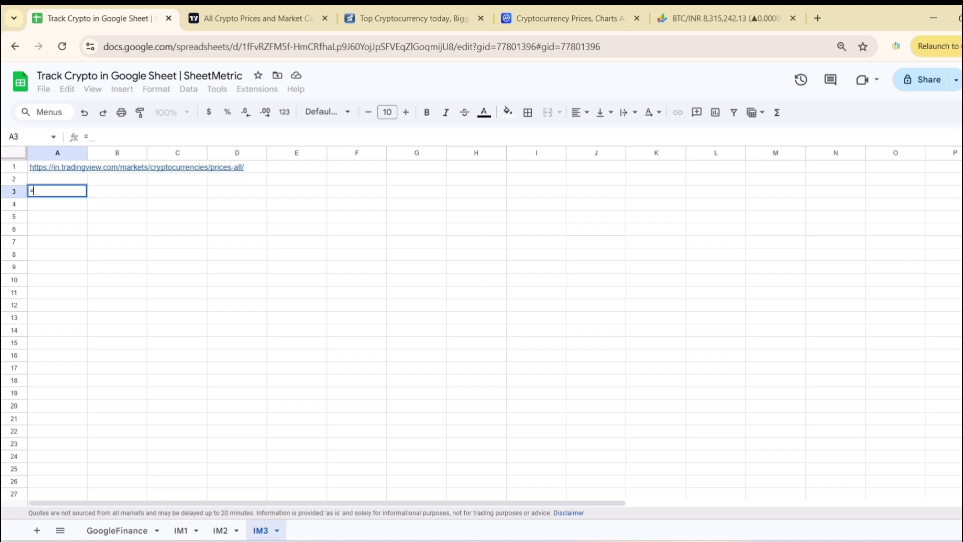
{"action": "type", "text": "import"}
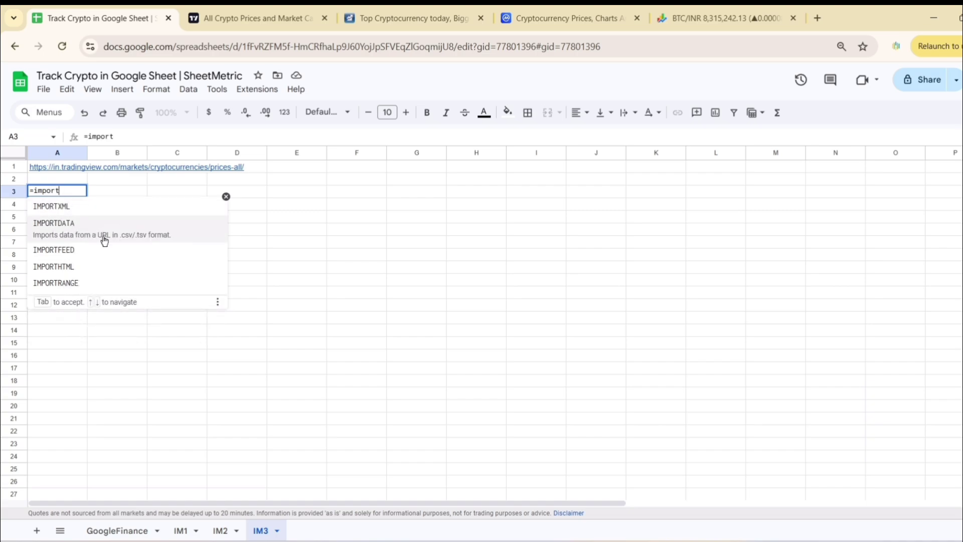
{"action": "left_click", "coordinate": [83, 263]}
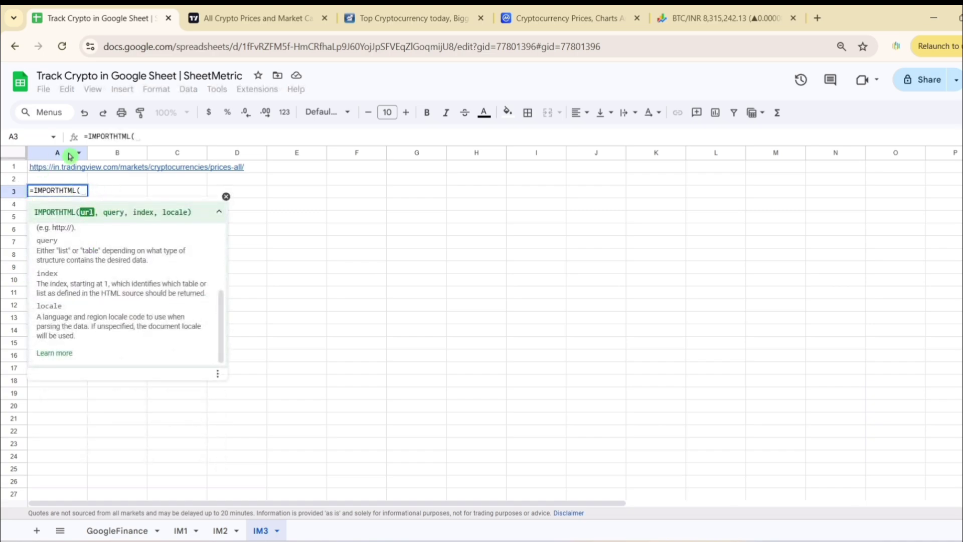
{"action": "mouse_move", "coordinate": [71, 171]}
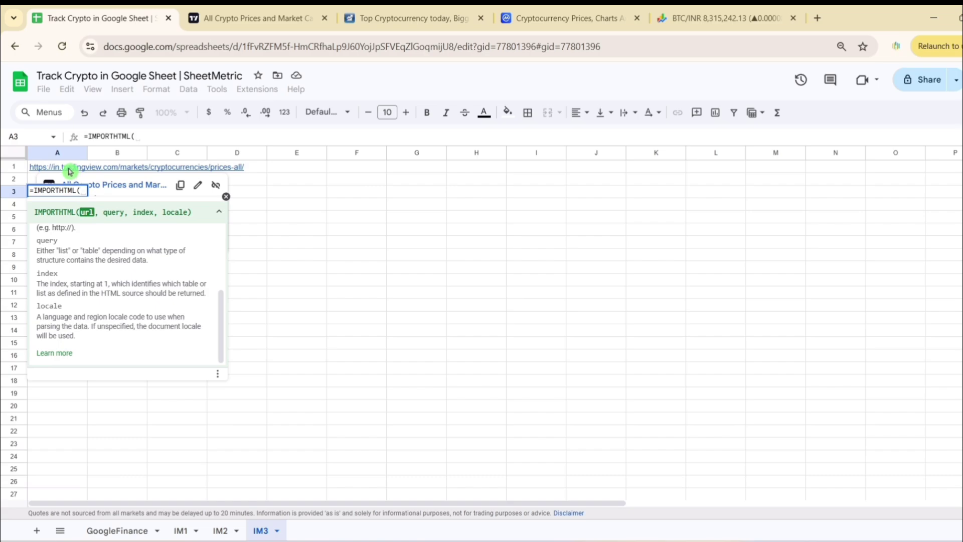
{"action": "left_click", "coordinate": [70, 172]}
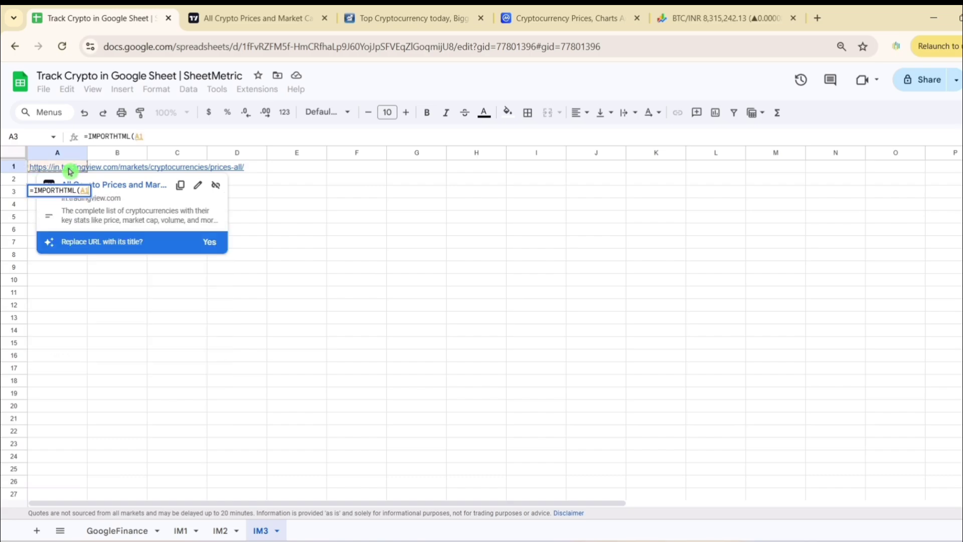
{"action": "type", "text": ","}
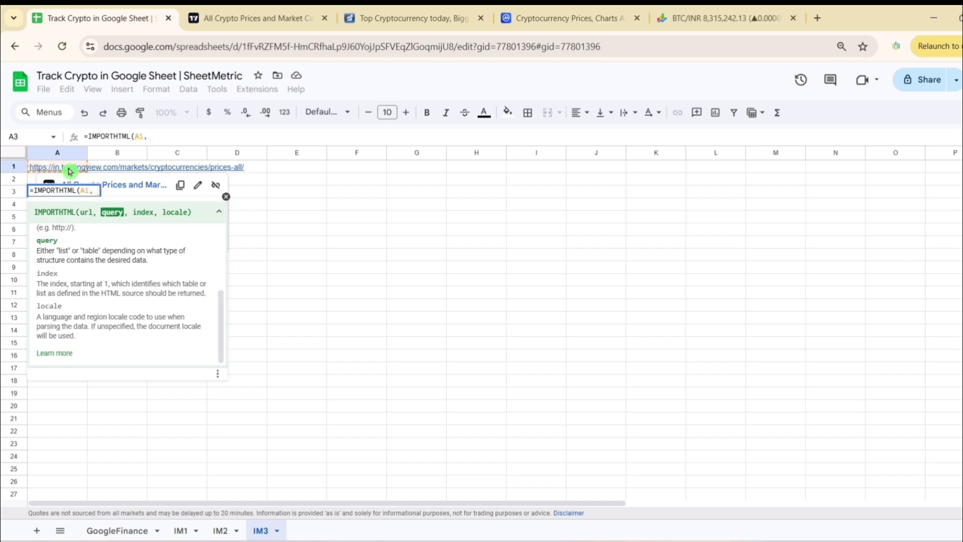
{"action": "type", "text": "\"table"}
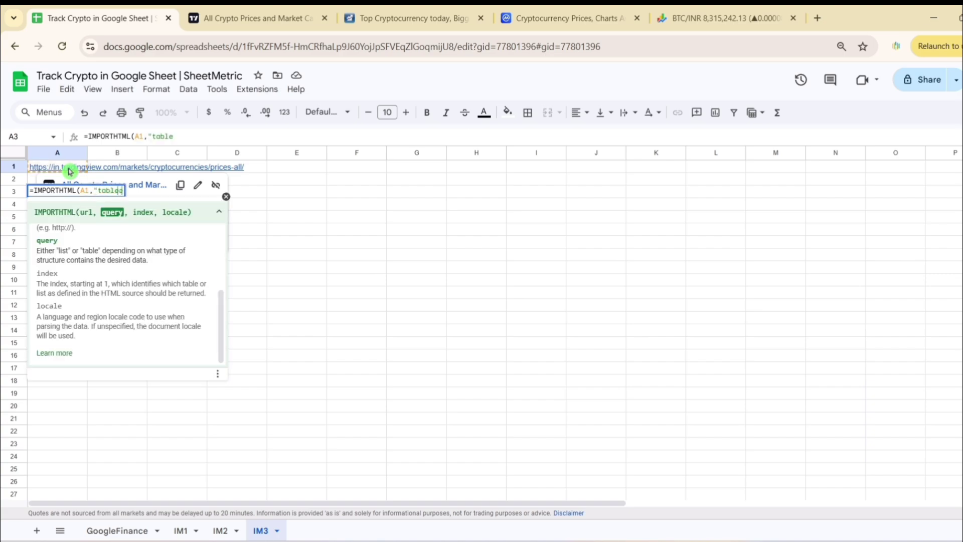
{"action": "type", "text": "\",1"}
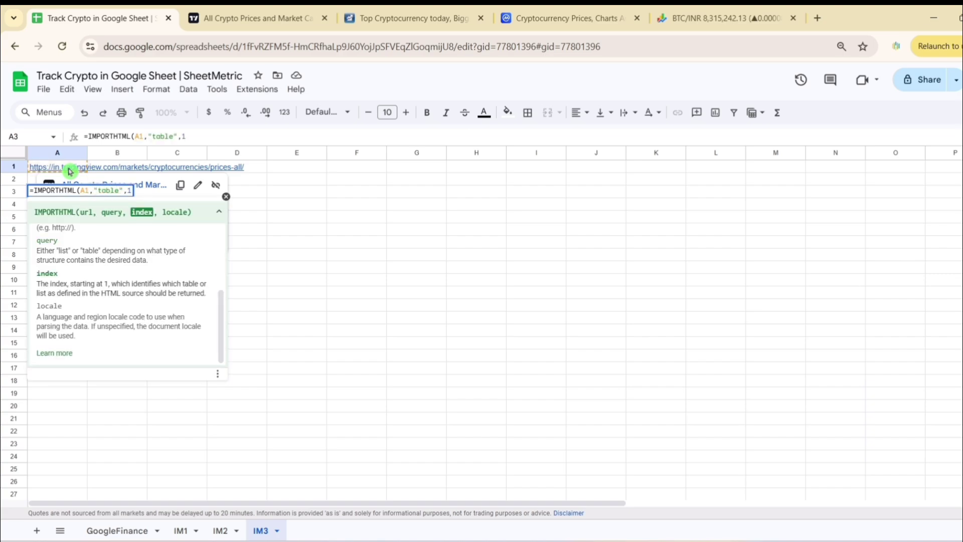
{"action": "type", "text": ")"}
{"action": "key", "text": "Return"}
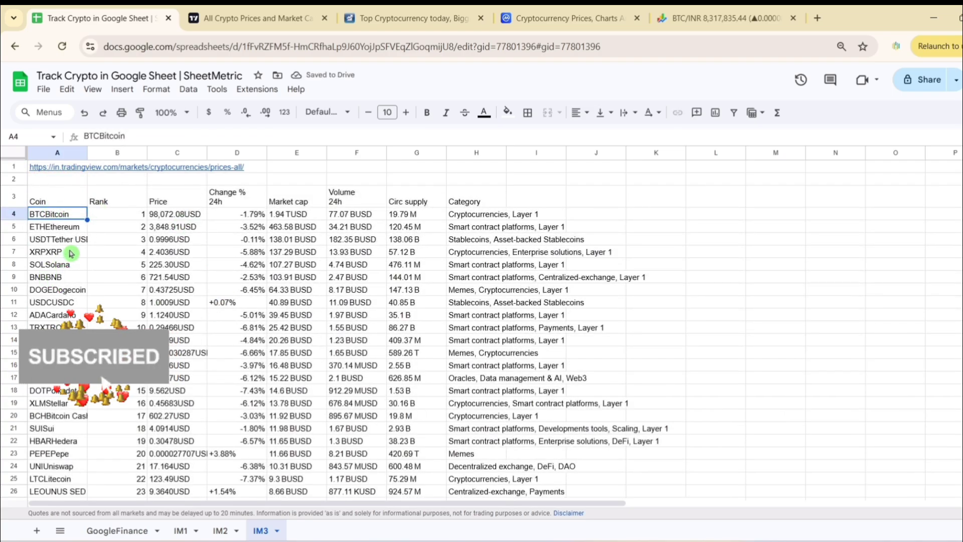
- Compare the imported coin data with the original table on the TradingView page, and return to sheet IM3
{"action": "left_click", "coordinate": [256, 18]}
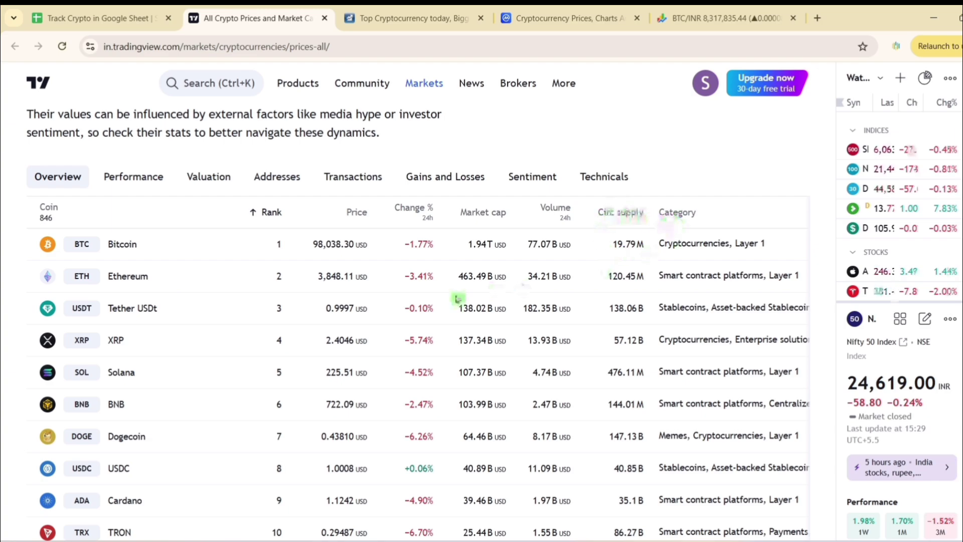
{"action": "left_click", "coordinate": [113, 10]}
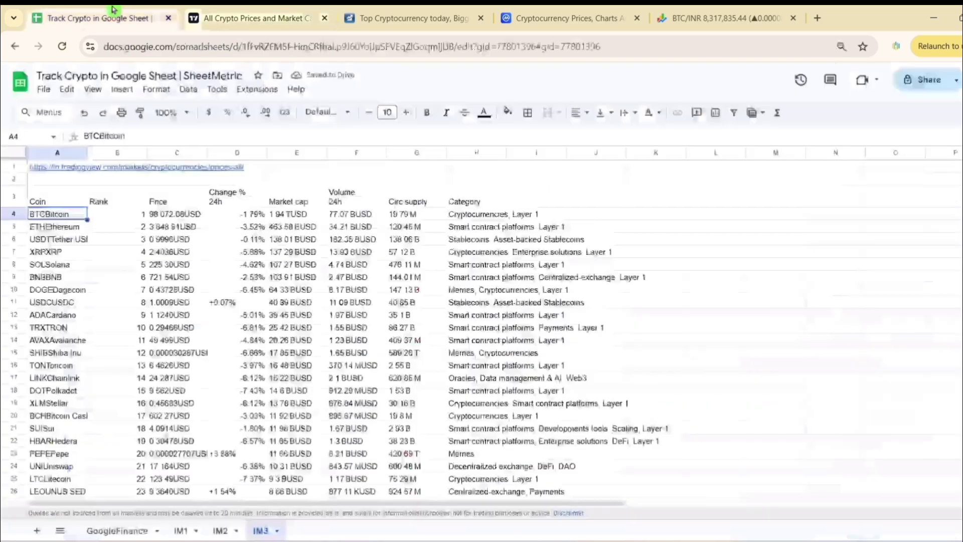